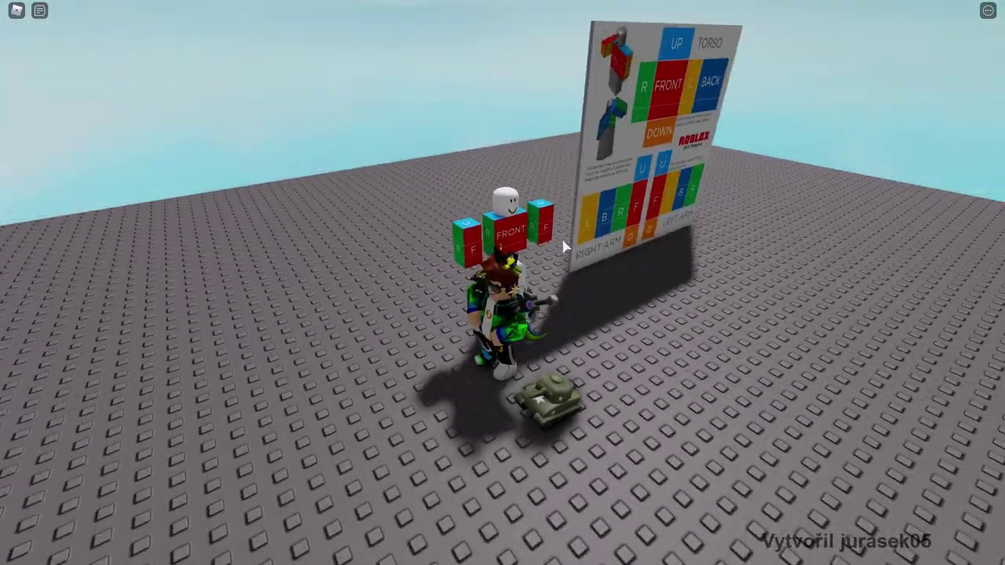
key("Left")
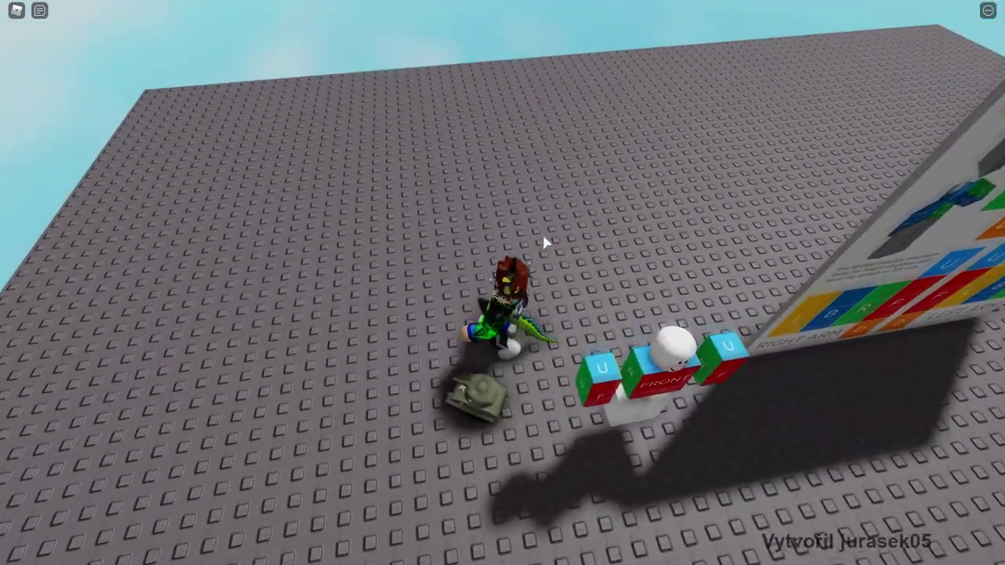
key("Down")
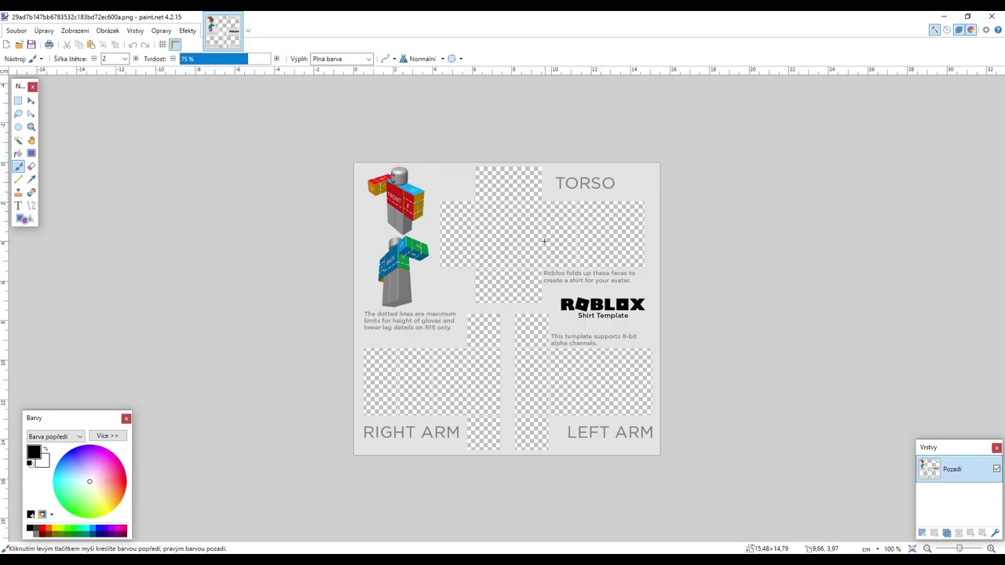
key("ctrl+shift+n")
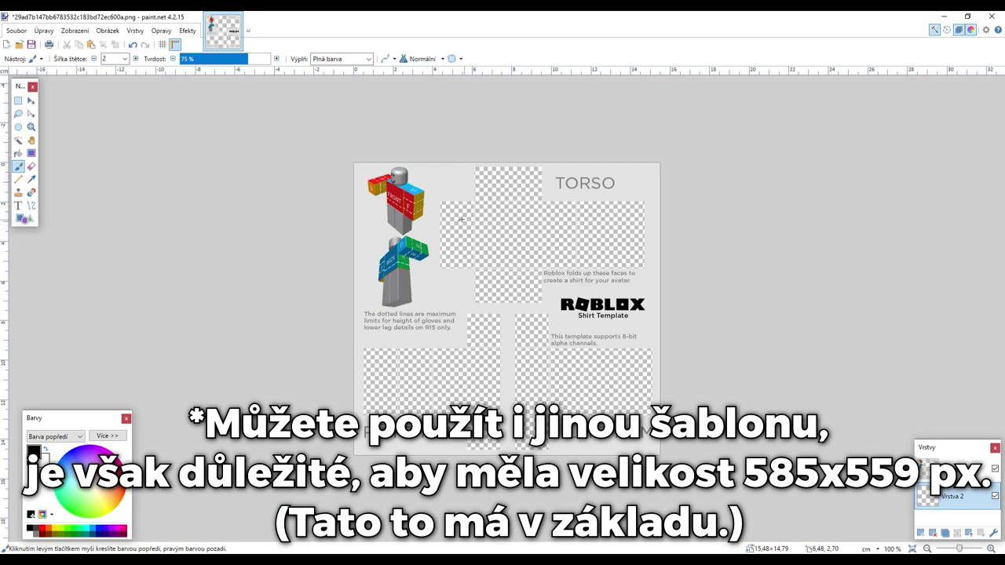
left_click(16, 31)
key("Escape")
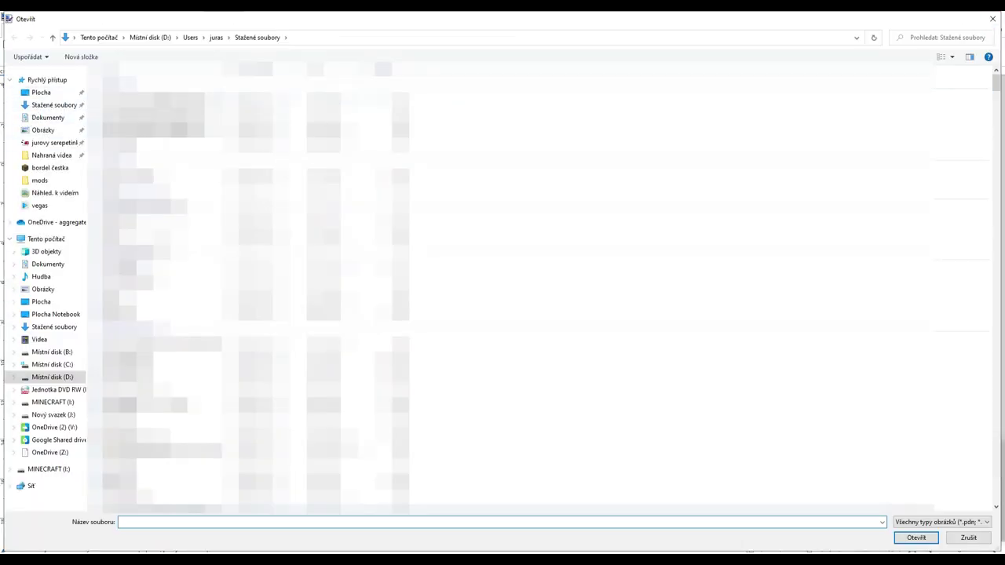
left_click(46, 329)
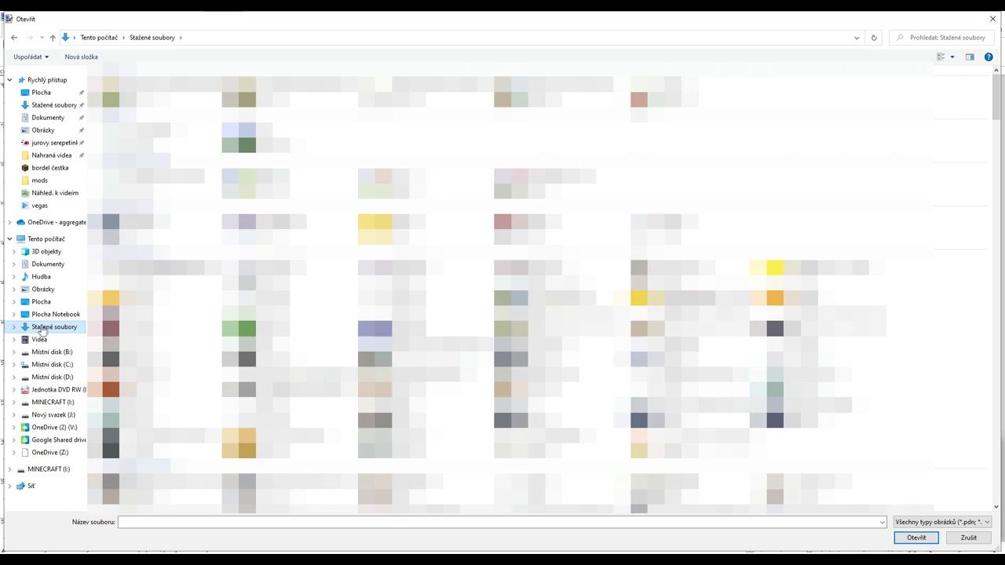
left_click(992, 18)
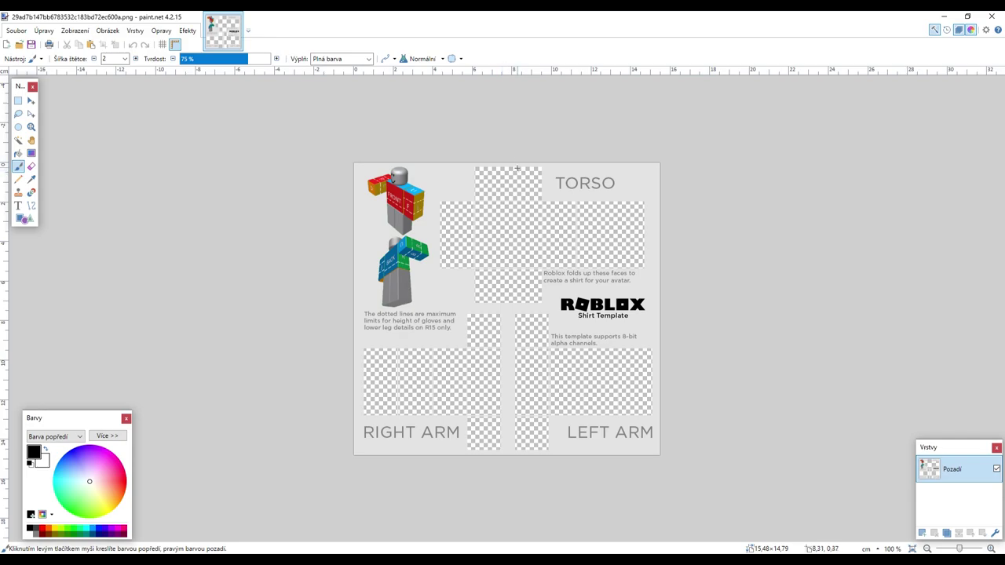
left_click(958, 29)
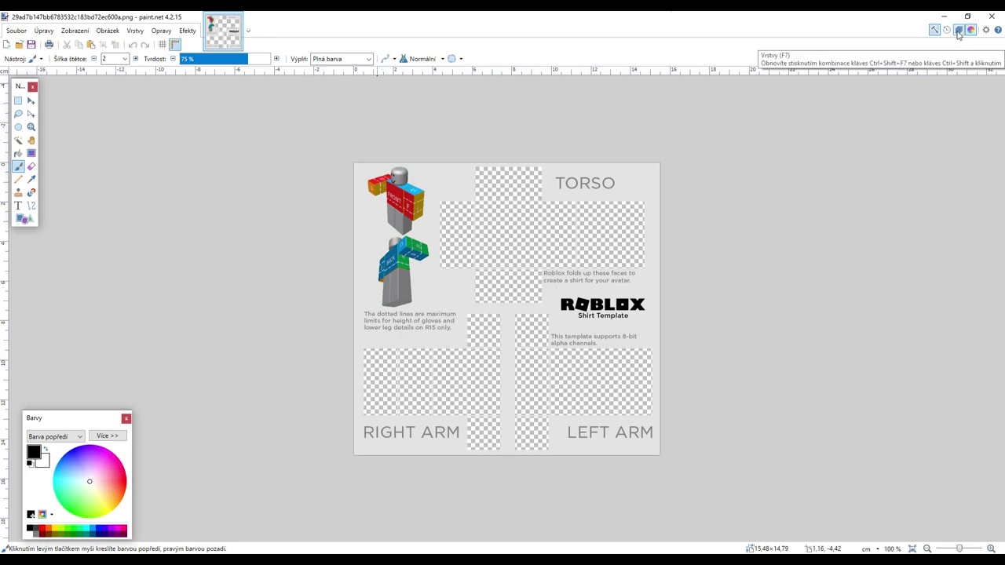
left_click(958, 29)
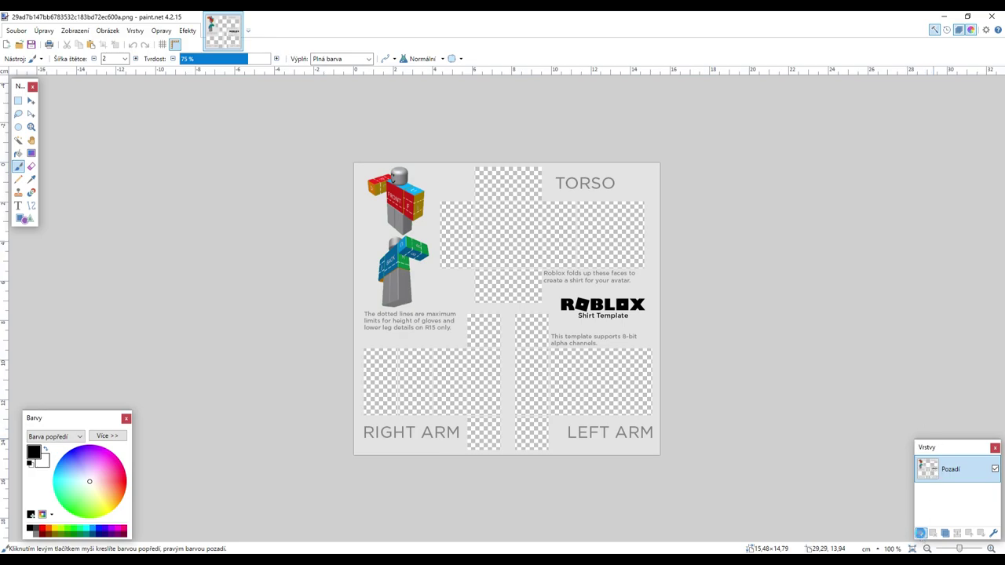
left_click(921, 534)
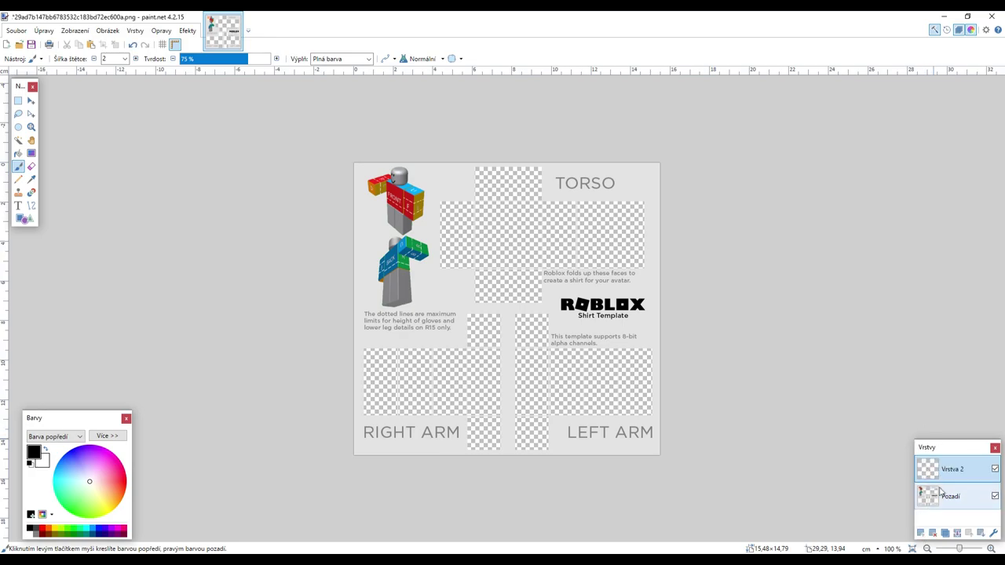
left_click(933, 534)
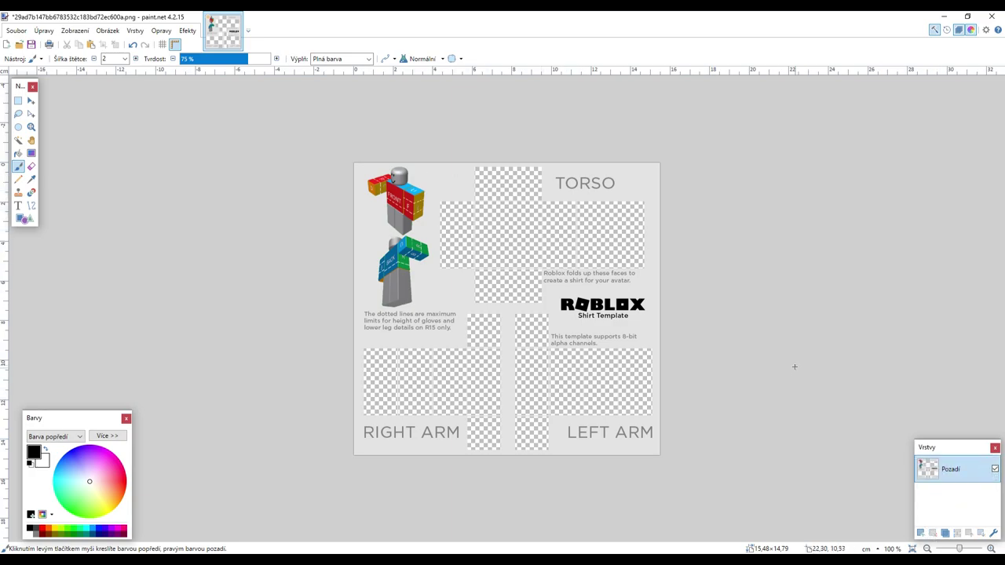
- Reopen the Layers window and add a new empty layer to the shirt template image
left_click(958, 30)
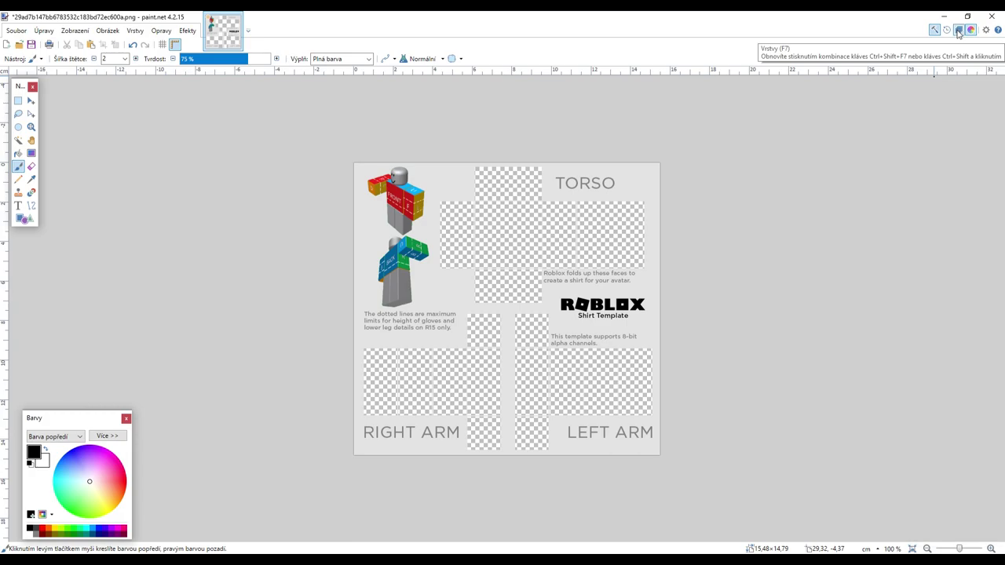
left_click(958, 32)
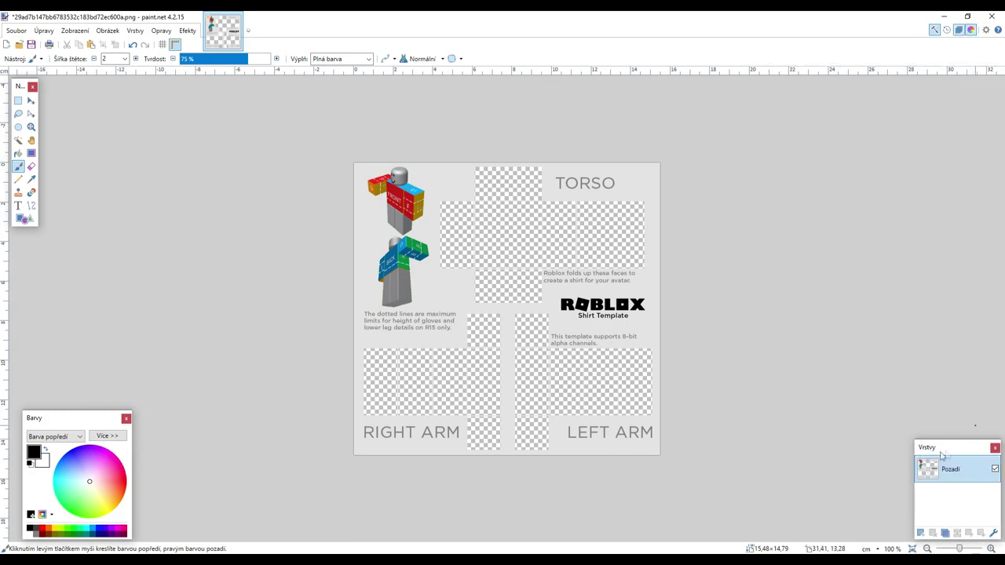
left_click(920, 533)
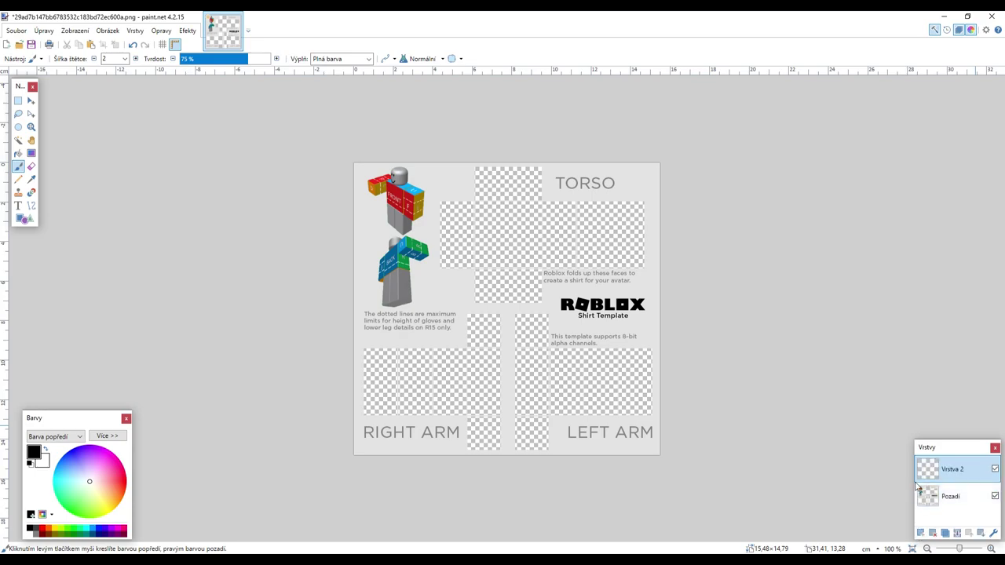
left_click(927, 496)
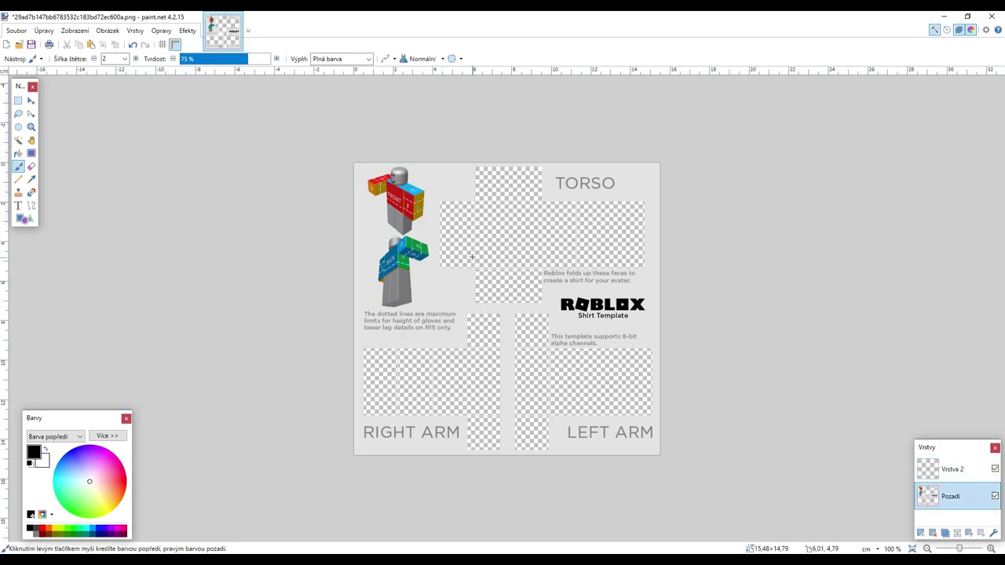
scroll(479, 265, "up", 2)
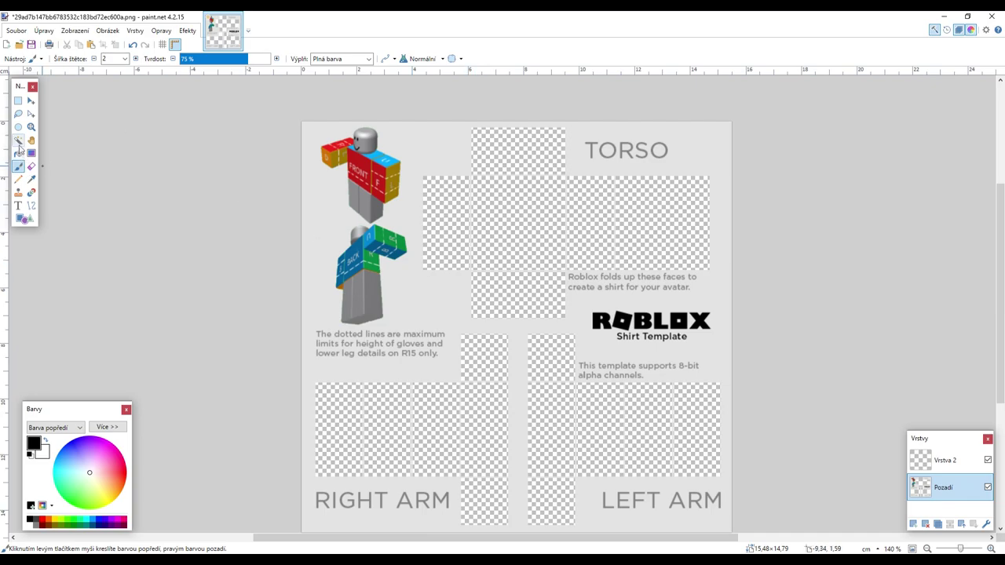
mouse_move(429, 254)
left_mouse_down()
mouse_move(441, 275)
mouse_move(396, 274)
mouse_move(441, 258)
left_mouse_up()
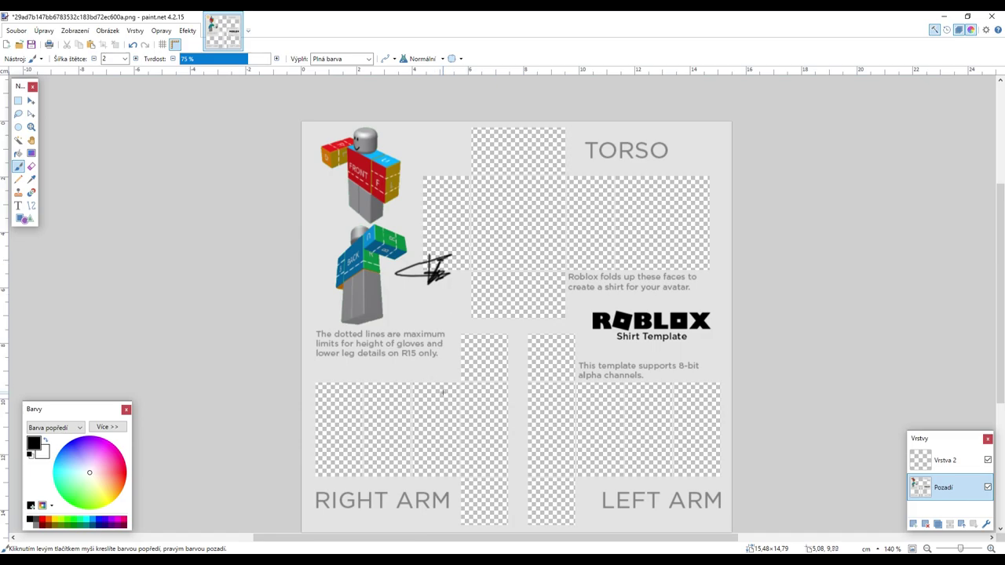
scroll(463, 314, "down", 2)
scroll(466, 322, "up", 2)
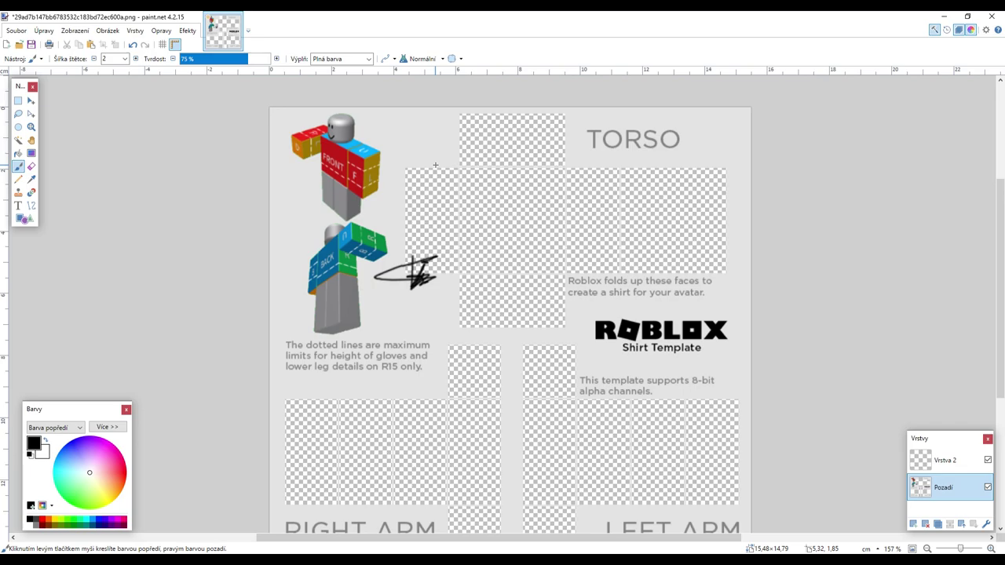
key("ctrl+z")
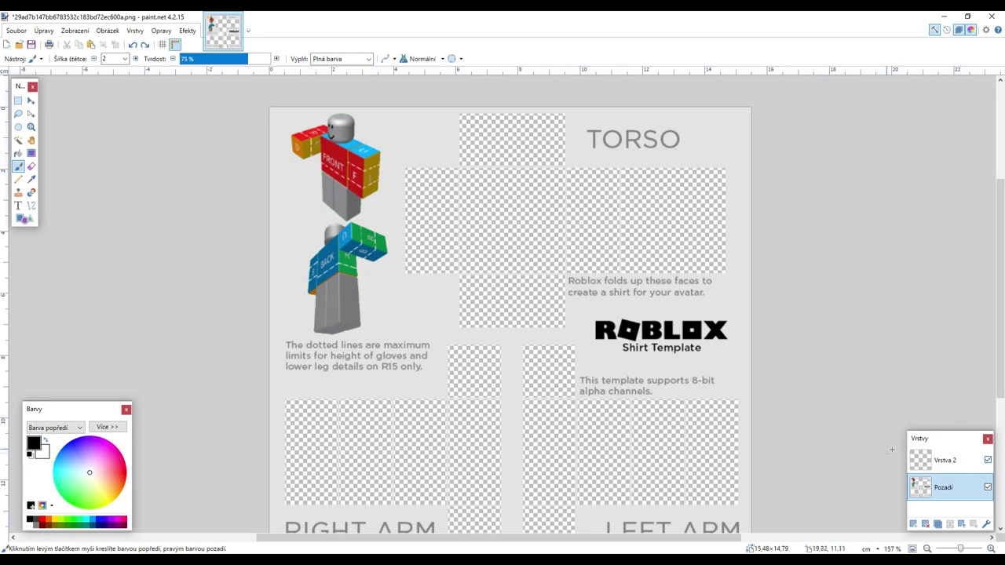
- Move the empty Vrstva 2 layer below the Pozadí template layer
left_click(930, 464)
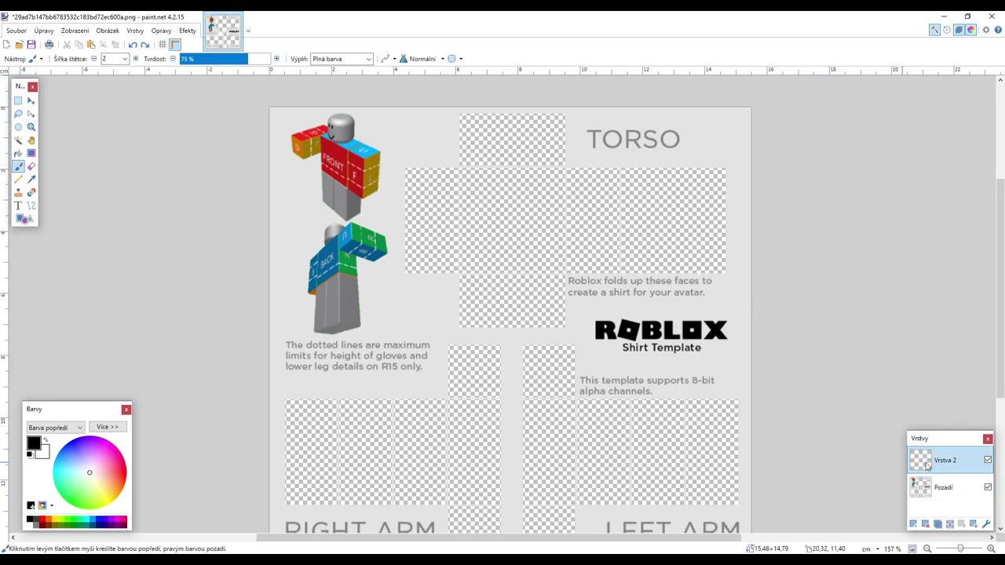
left_click_drag(931, 466, 937, 492)
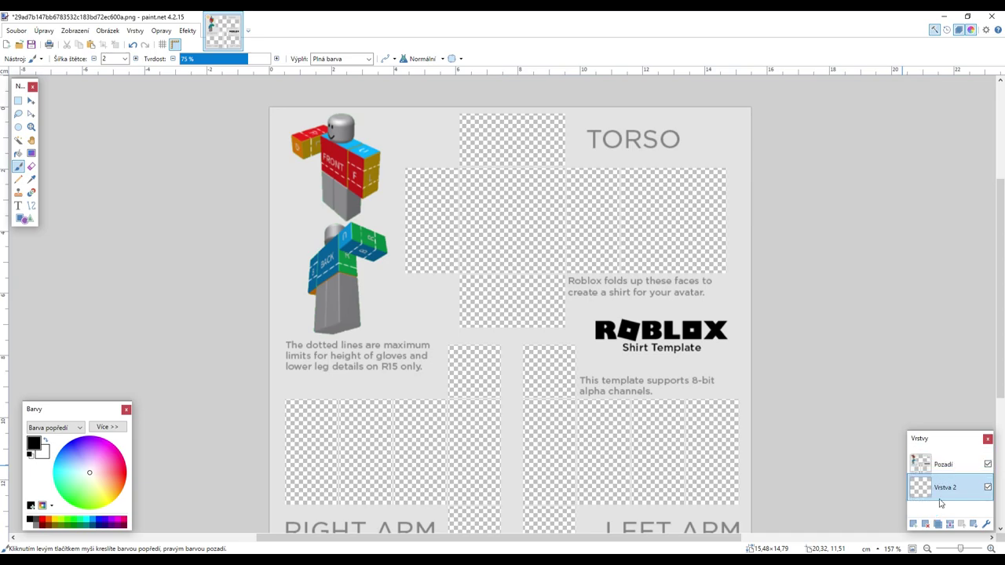
left_click_drag(448, 255, 406, 267)
left_click_drag(429, 229, 406, 239)
mouse_move(424, 218)
left_mouse_down()
mouse_move(403, 227)
mouse_move(416, 220)
mouse_move(406, 195)
left_mouse_up()
left_click_drag(936, 491, 936, 461)
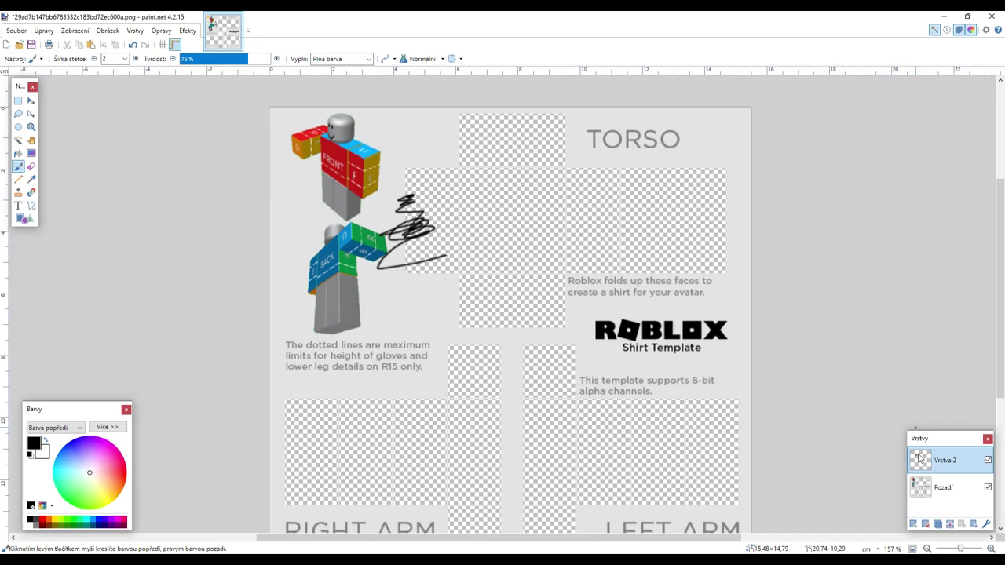
left_click_drag(920, 460, 920, 488)
key("s")
left_click_drag(515, 171, 235, 383)
key("Delete")
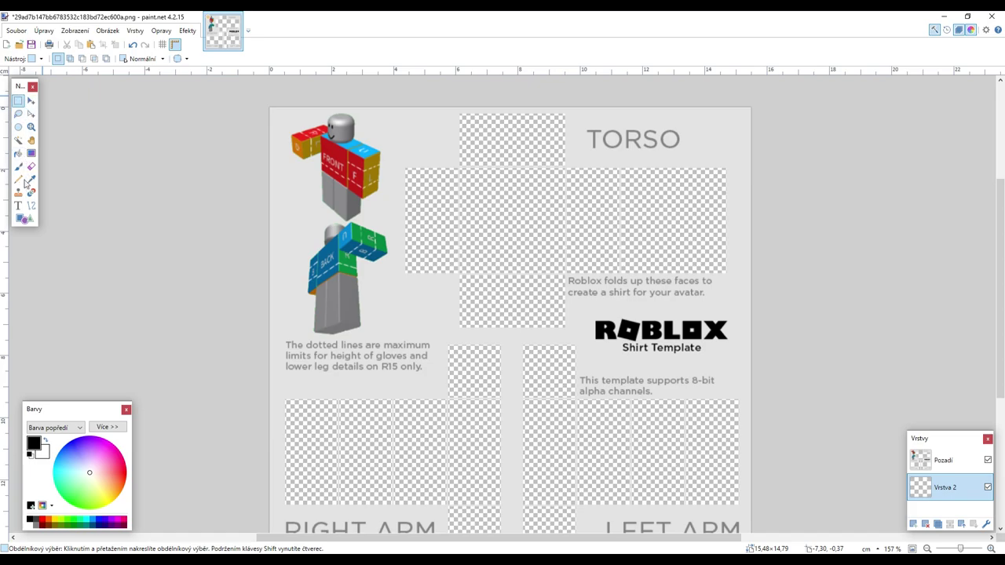
- Fill the Vrstva 2 layer beneath the template with solid orange
left_click(19, 154)
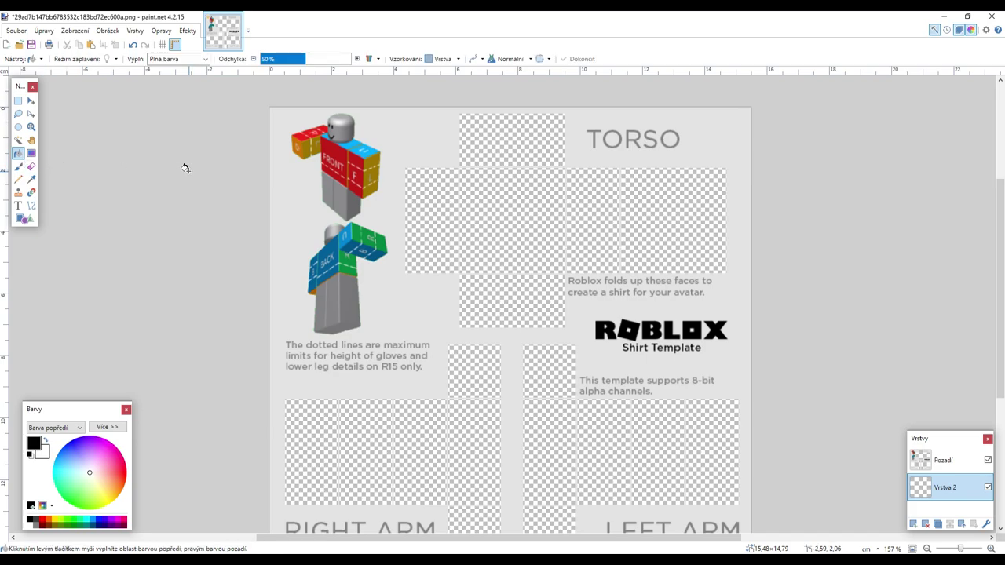
left_click(47, 521)
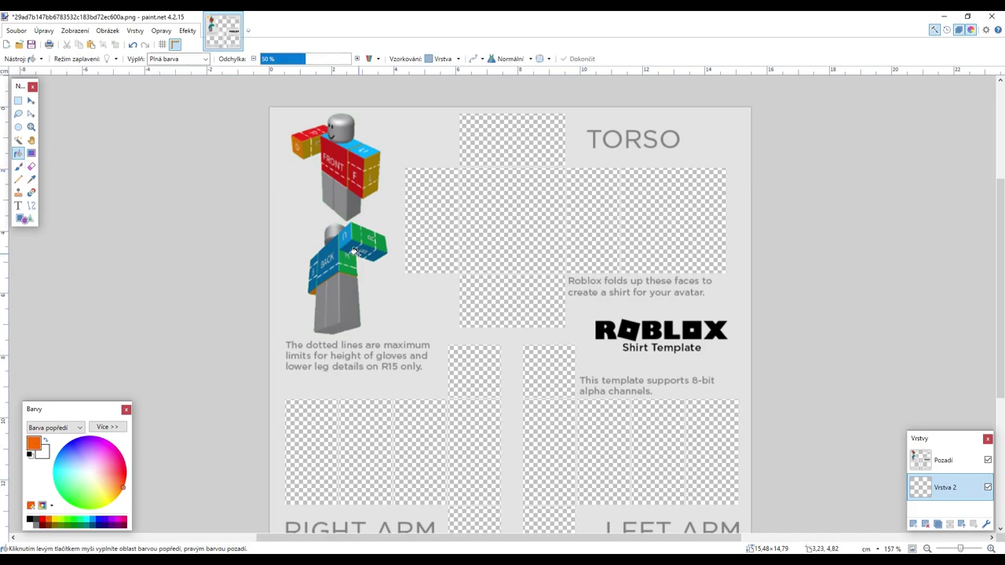
left_click(493, 221)
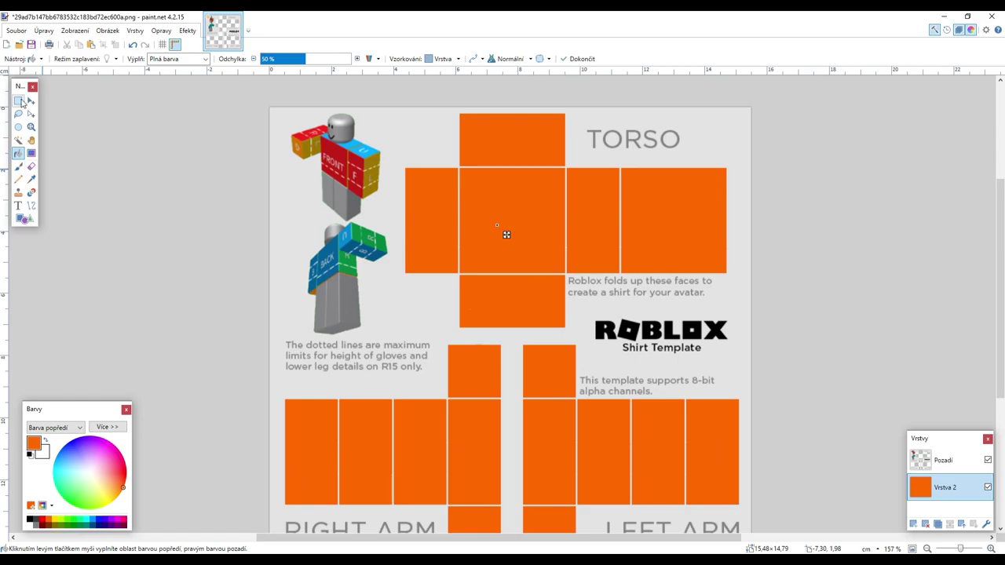
scroll(259, 329, "down", 2)
scroll(245, 345, "up", 2)
scroll(330, 377, "down", 2)
scroll(439, 299, "up", 2)
- Draw a black half-oval pocket outline on the lower part of the torso's front face with the size 2 Paintbrush
left_click(18, 166)
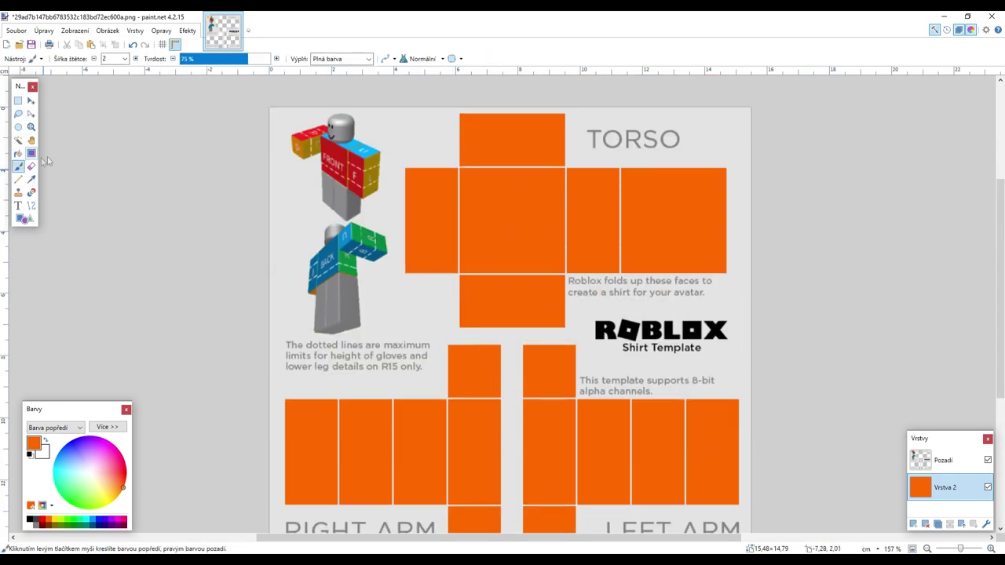
left_click(31, 519)
left_click_drag(476, 255, 532, 249)
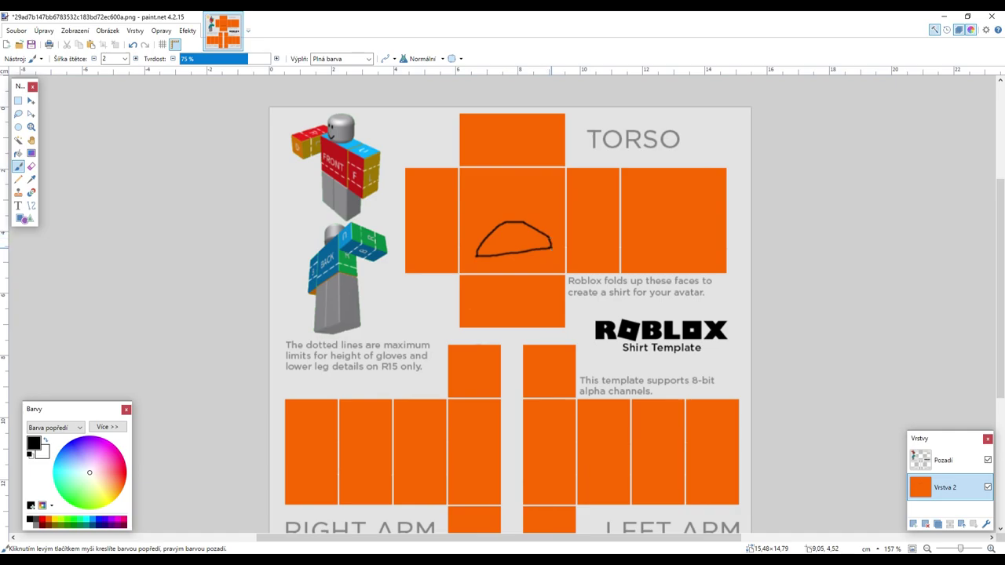
- Draw a large round black neck outline across the torso's top face, dipping slightly into the front face
scroll(527, 386, "up", 2)
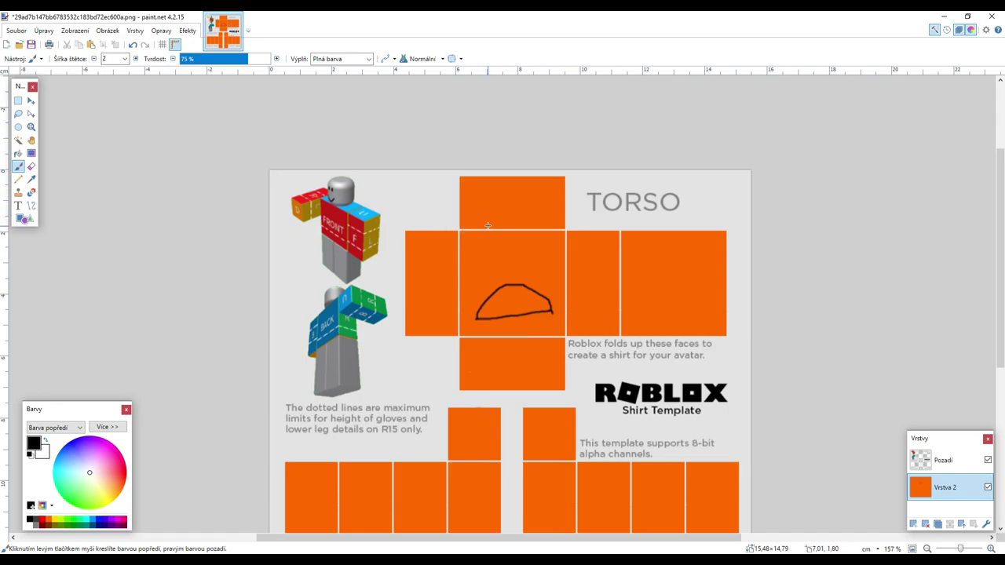
left_click_drag(486, 232, 515, 241)
left_click_drag(480, 222, 474, 183)
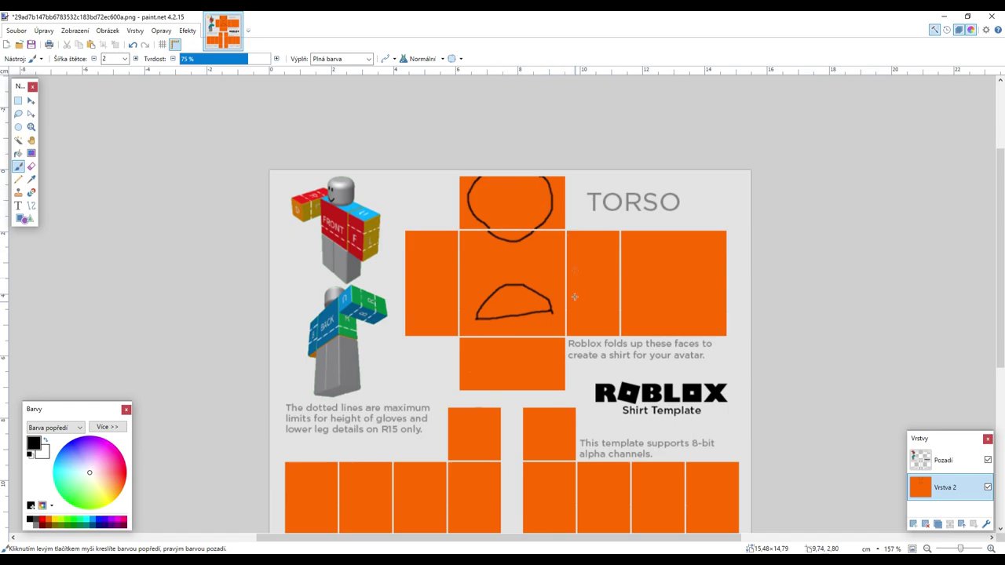
- Enlarge the brush and paint a thick black curved collar along the neckline at the upper edge of the torso's front face
scroll(486, 171, "down", 2)
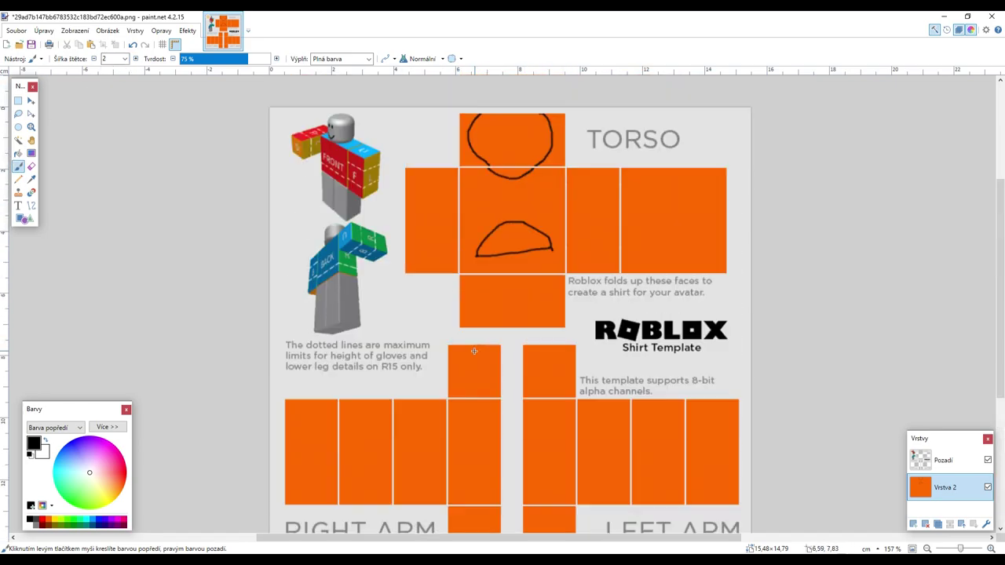
left_click_drag(486, 171, 542, 181)
key("ctrl+z")
scroll(539, 182, "up", 3)
key("bracketright")
key("bracketright")
key("bracketright")
key("bracketright")
key("bracketright")
key("bracketright")
key("bracketright")
mouse_move(433, 154)
left_mouse_down()
mouse_move(530, 174)
mouse_move(567, 145)
left_mouse_up()
- Set the brush width to 2 and draw two short black drawstrings hanging from the collar on the torso's front face
left_click(125, 59)
left_click(114, 84)
left_click(125, 59)
left_click(114, 83)
left_click_drag(454, 175, 444, 230)
left_click_drag(541, 185, 533, 236)
scroll(721, 229, "down", 3)
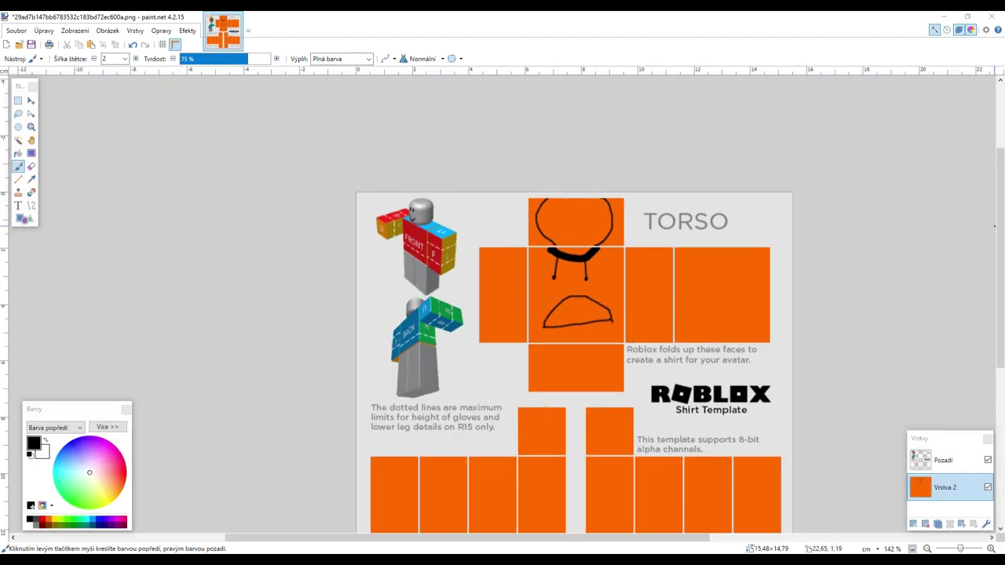
scroll(782, 349, "up", 1)
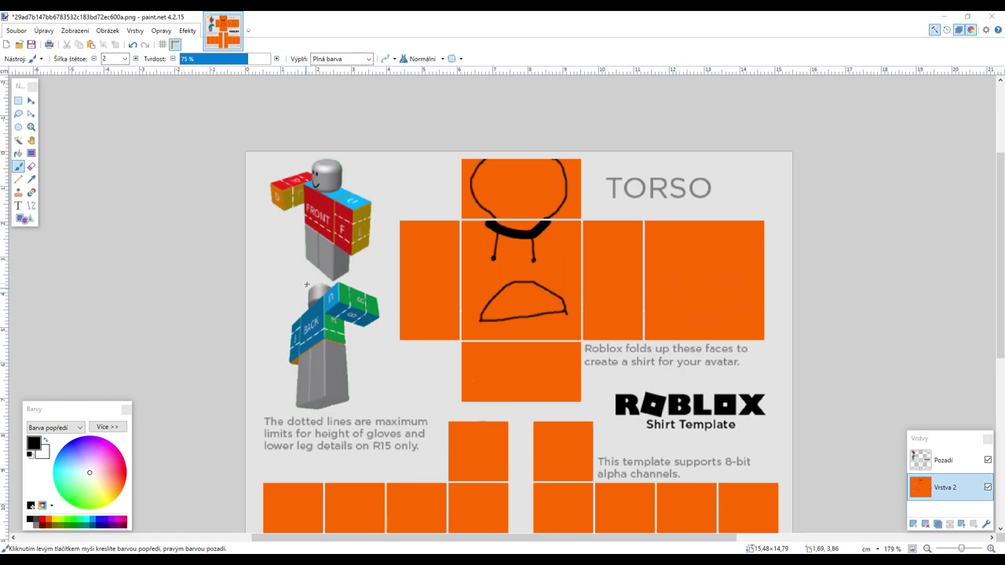
key("ctrl+v")
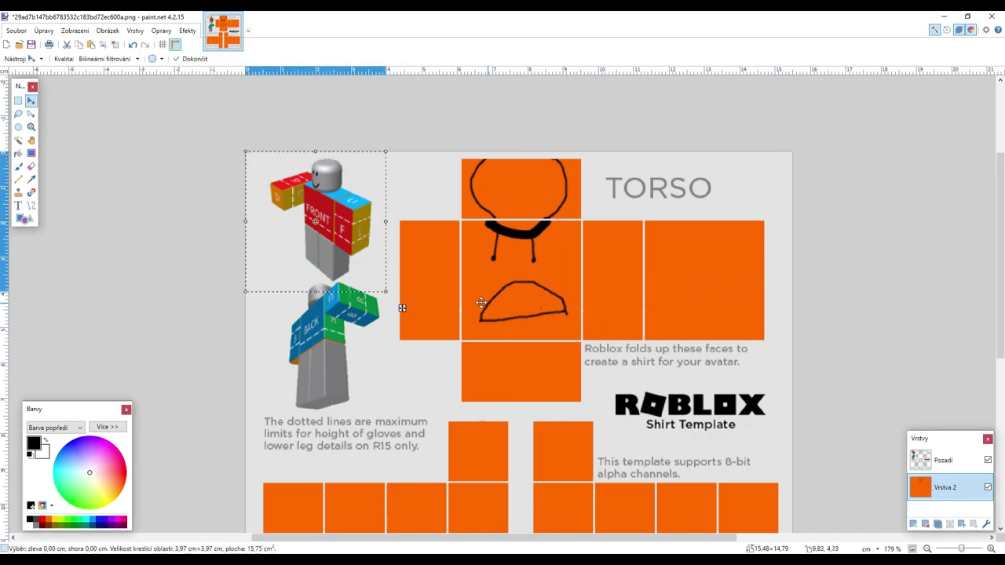
left_click_drag(403, 307, 792, 354)
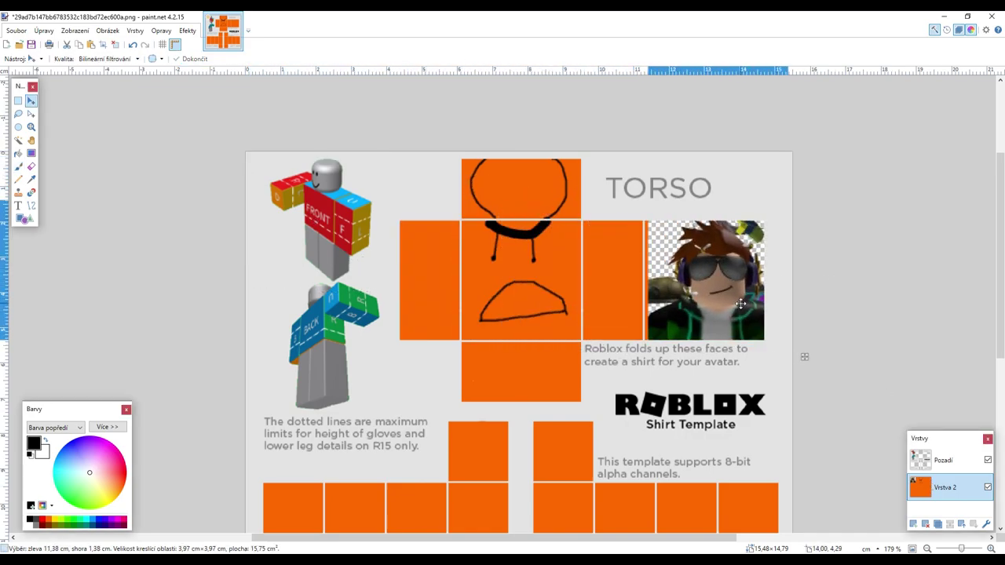
mouse_move(729, 305)
left_mouse_down()
mouse_move(715, 305)
mouse_move(726, 299)
left_mouse_up()
key("ctrl+z")
key("ctrl+z")
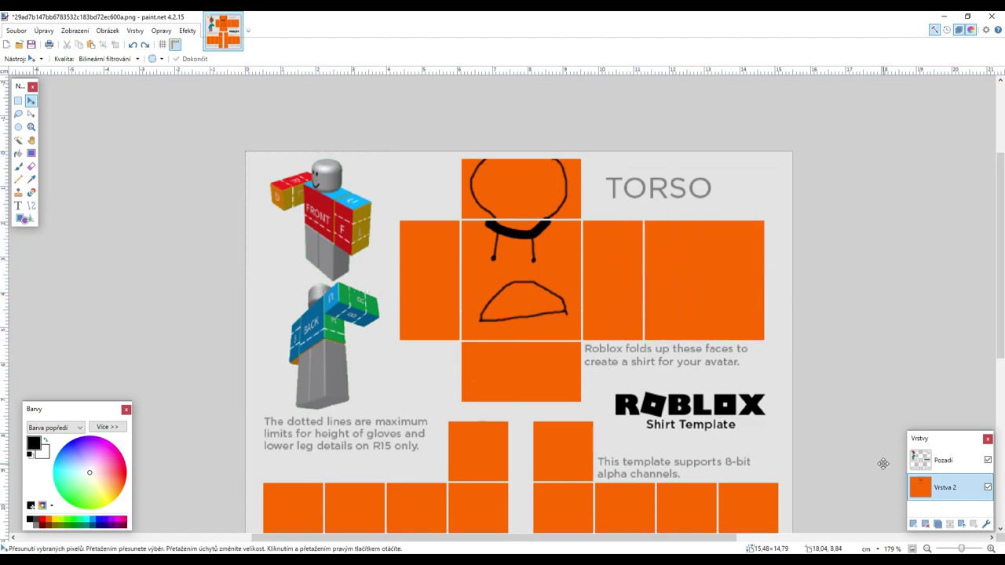
- Add a layer, paste the copied avatar picture onto it, and move and shrink it to fit the torso's back face
left_click(913, 525)
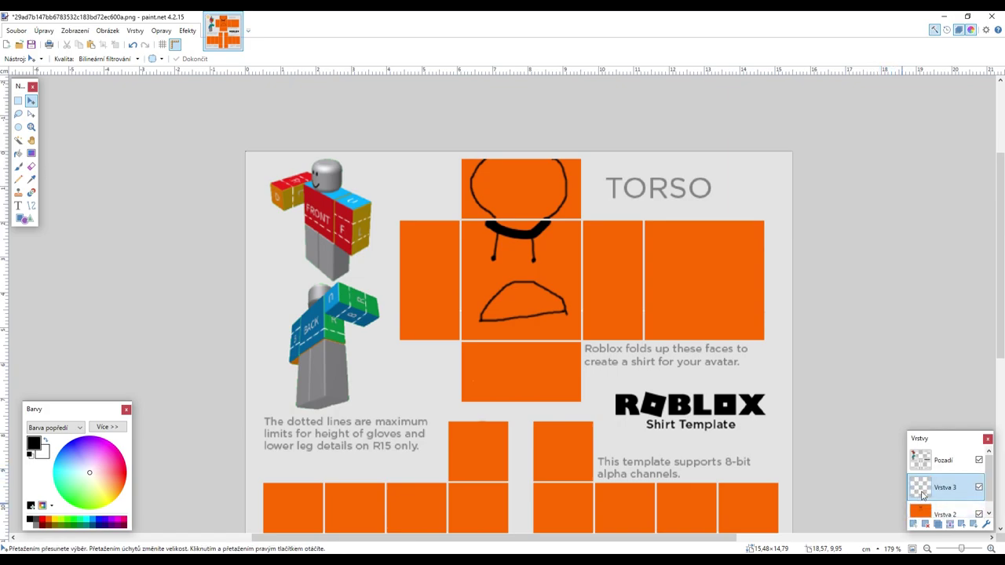
key("ctrl+v")
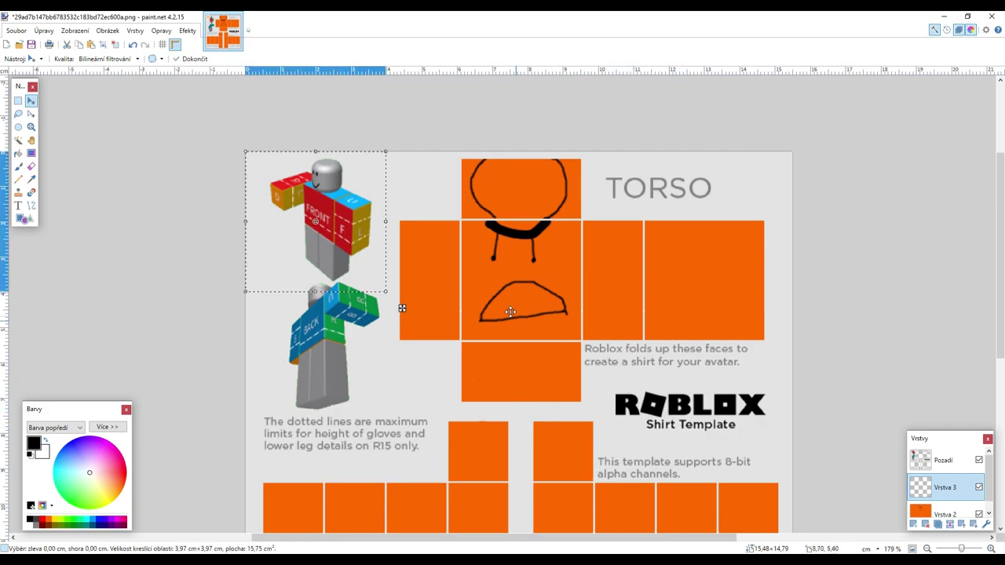
left_click_drag(348, 258, 747, 308)
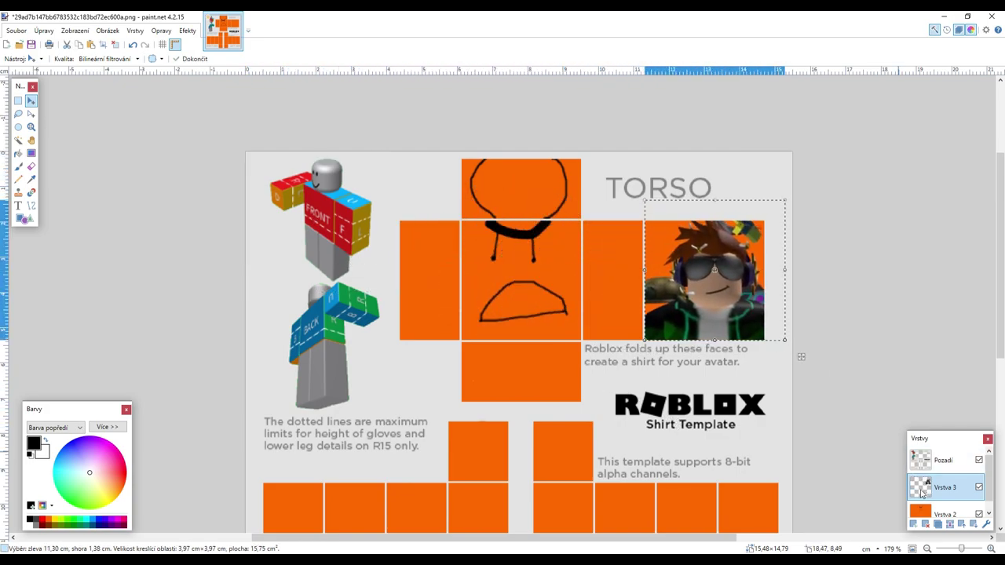
left_click_drag(783, 201, 766, 216)
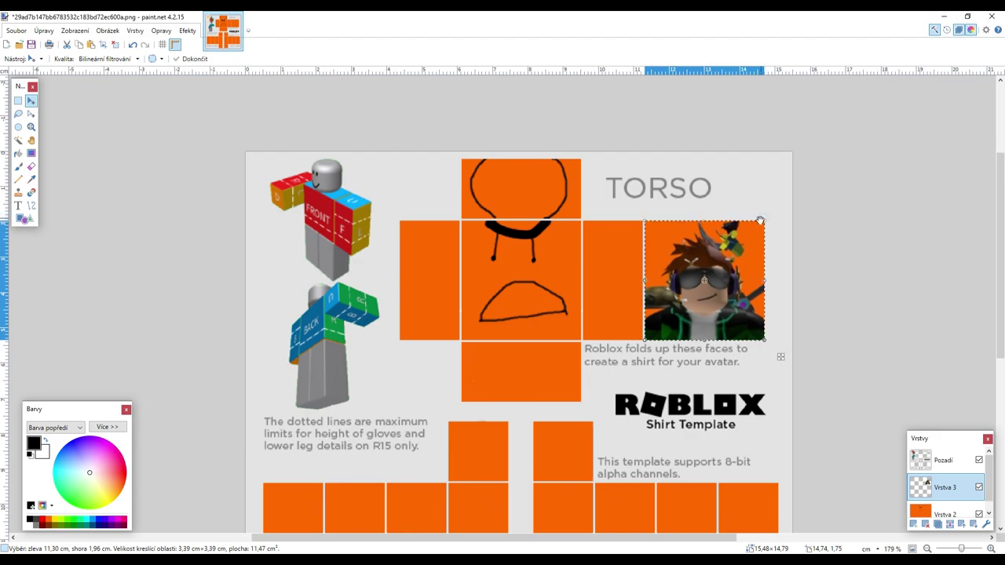
- On layer Vrstva 2, paint a filled black half-oval at the upper edge of the torso's back face, raising the brush width from 2 to 12
left_click(18, 166)
scroll(647, 287, "up", 1)
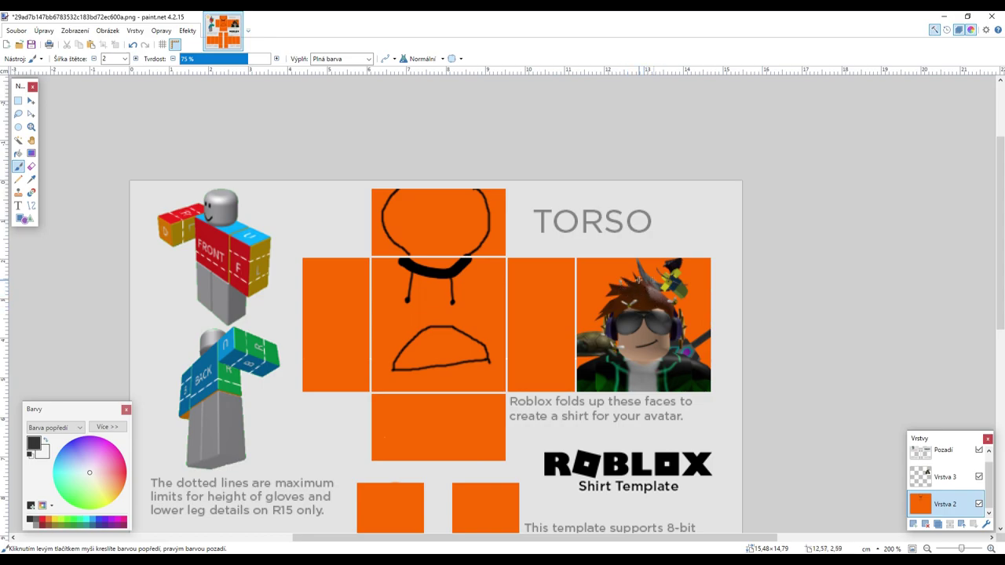
left_click(929, 476)
left_click(930, 507)
scroll(613, 269, "up", 4)
mouse_move(579, 232)
left_mouse_down()
mouse_move(595, 264)
mouse_move(657, 267)
mouse_move(722, 251)
mouse_move(747, 231)
mouse_move(711, 243)
mouse_move(599, 243)
mouse_move(685, 255)
mouse_move(684, 245)
mouse_move(711, 245)
mouse_move(588, 240)
mouse_move(693, 256)
mouse_move(570, 232)
mouse_move(632, 251)
mouse_move(620, 233)
mouse_move(713, 240)
left_mouse_up()
key("bracketright")
key("bracketright")
key("bracketright")
key("bracketright")
key("bracketright")
key("bracketright")
key("bracketright")
key("bracketright")
key("bracketright")
key("bracketright")
scroll(713, 240, "down", 5)
scroll(68, 130, "up", 5)
- Sample the shirt's orange, shift it to a red-orange, and paint the inside of the black half-oval on the back face, leaving a black rim
key("k")
left_click(165, 393)
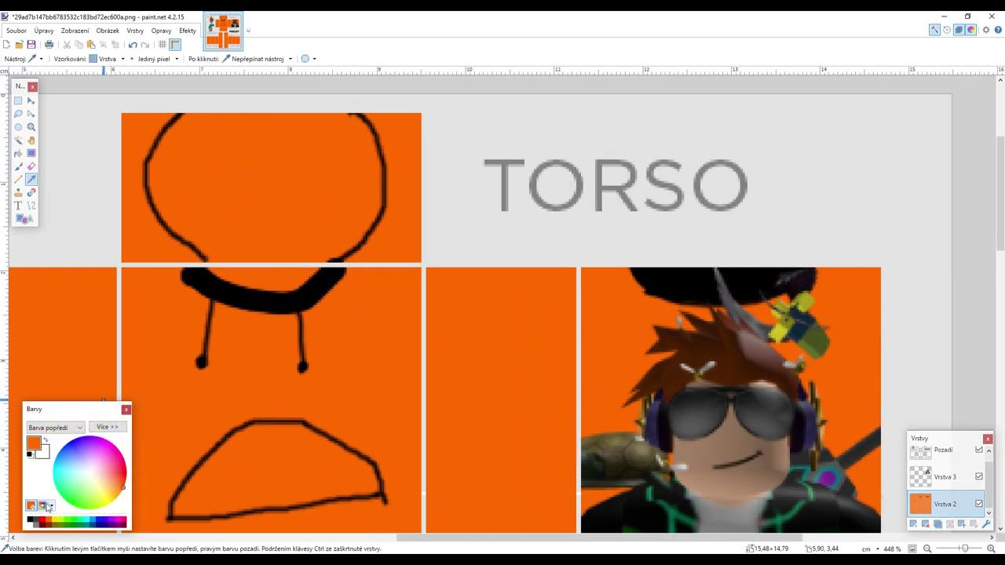
left_click_drag(122, 487, 123, 476)
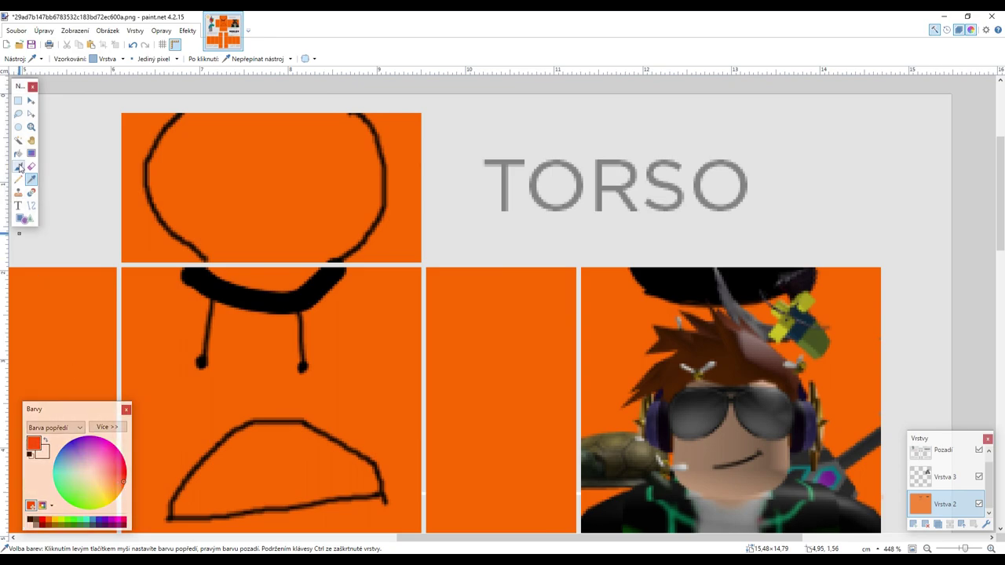
left_click(18, 166)
left_click_drag(640, 277, 777, 268)
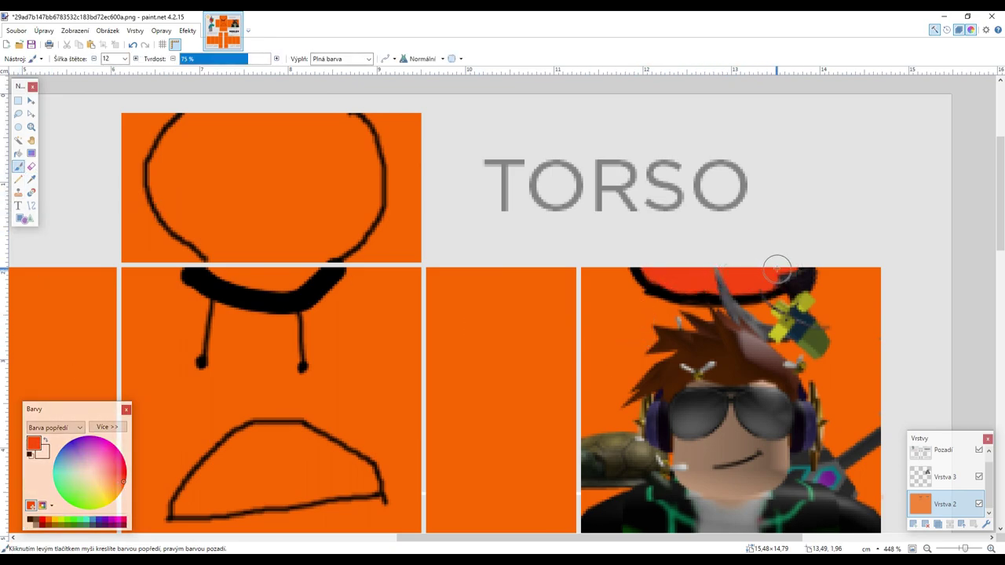
- Draw a straight horizontal dark grey line of width 14 across all faces of both arms, slightly above their lower edge
scroll(390, 357, "down", 5)
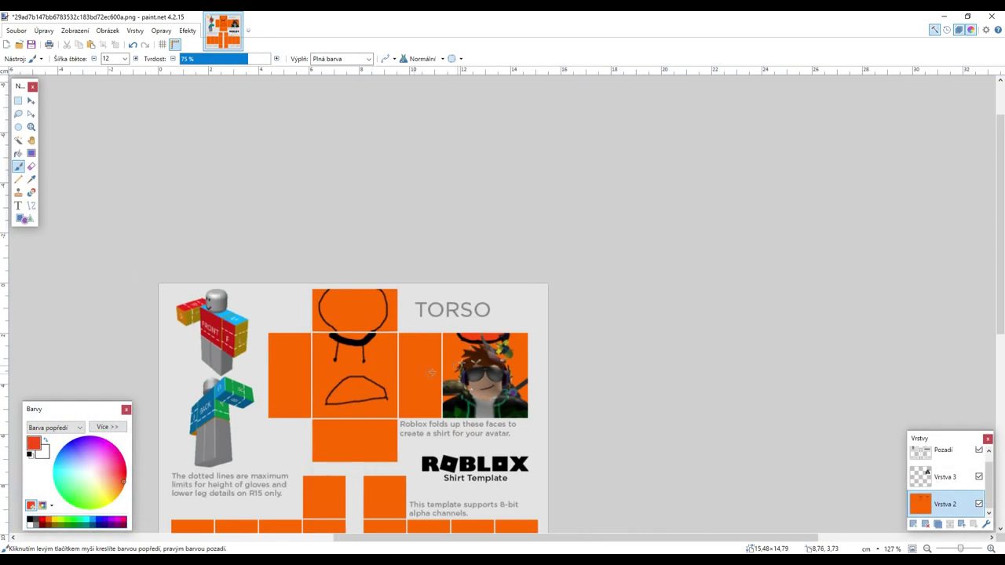
scroll(431, 372, "down", 2)
scroll(331, 368, "up", 5)
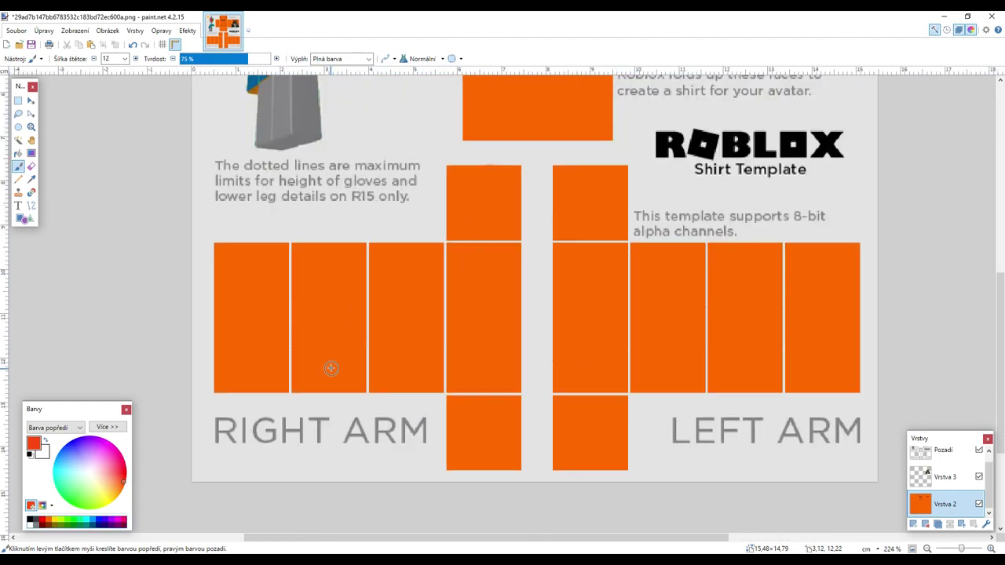
scroll(330, 368, "up", 1)
left_click(25, 218)
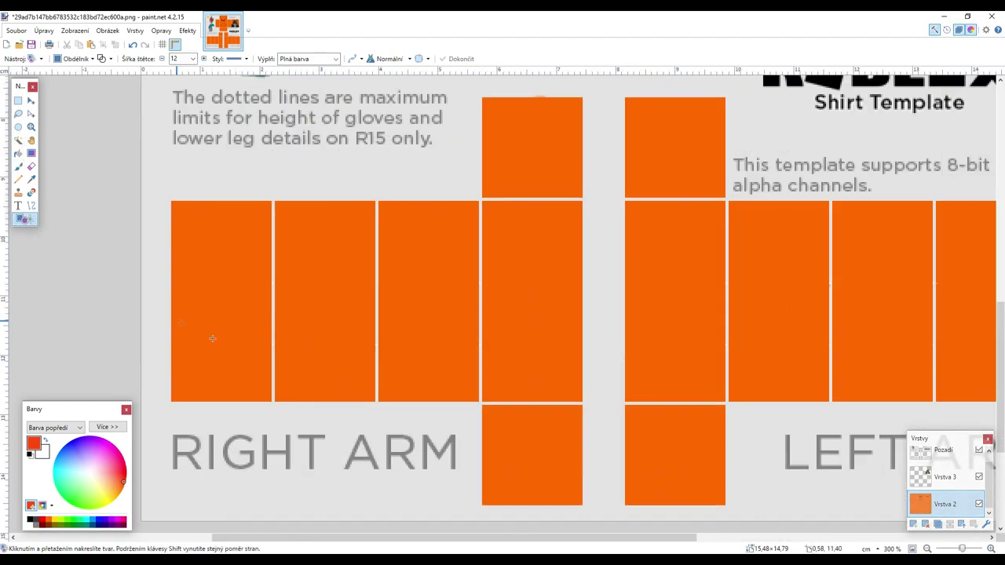
scroll(314, 369, "down", 3)
scroll(325, 365, "up", 3)
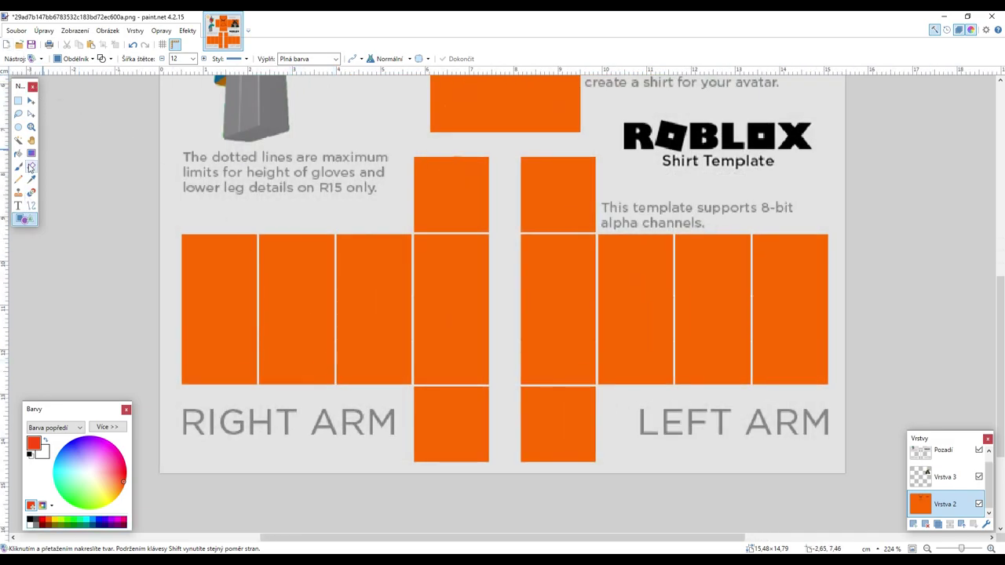
left_click(32, 206)
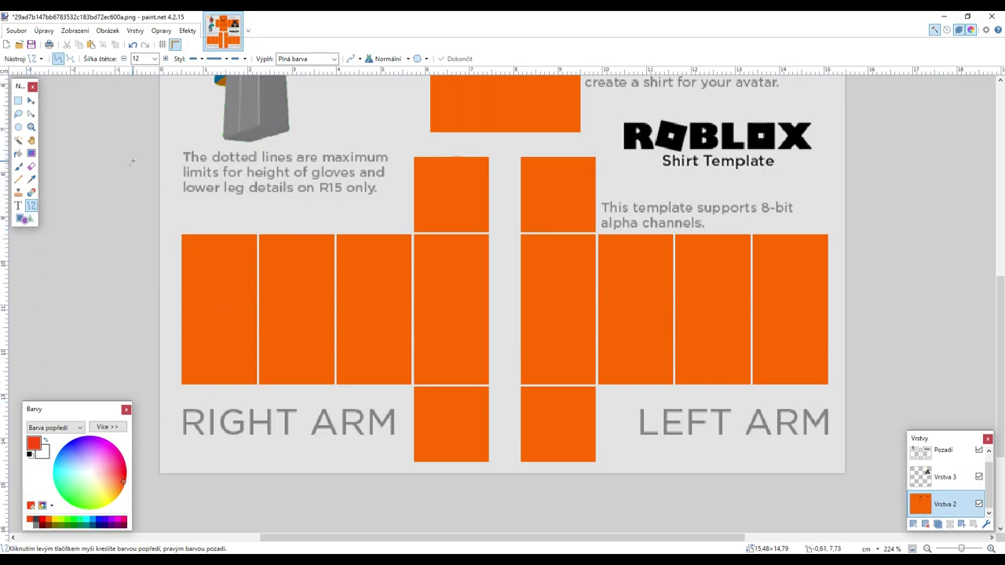
left_click(34, 523)
left_click(154, 58)
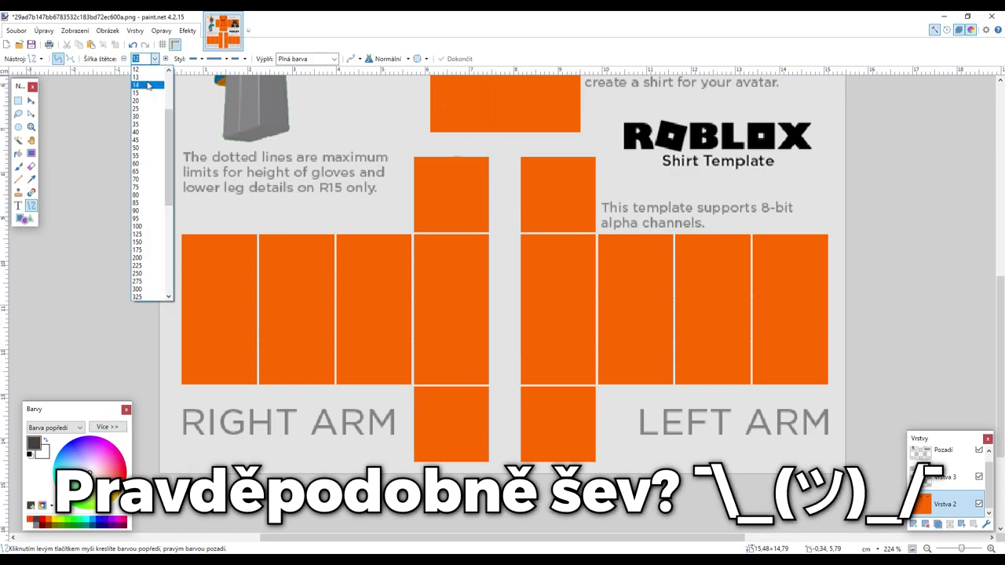
left_click(147, 88)
mouse_move(182, 357)
left_mouse_down()
mouse_move(735, 347)
mouse_move(834, 358)
left_mouse_up()
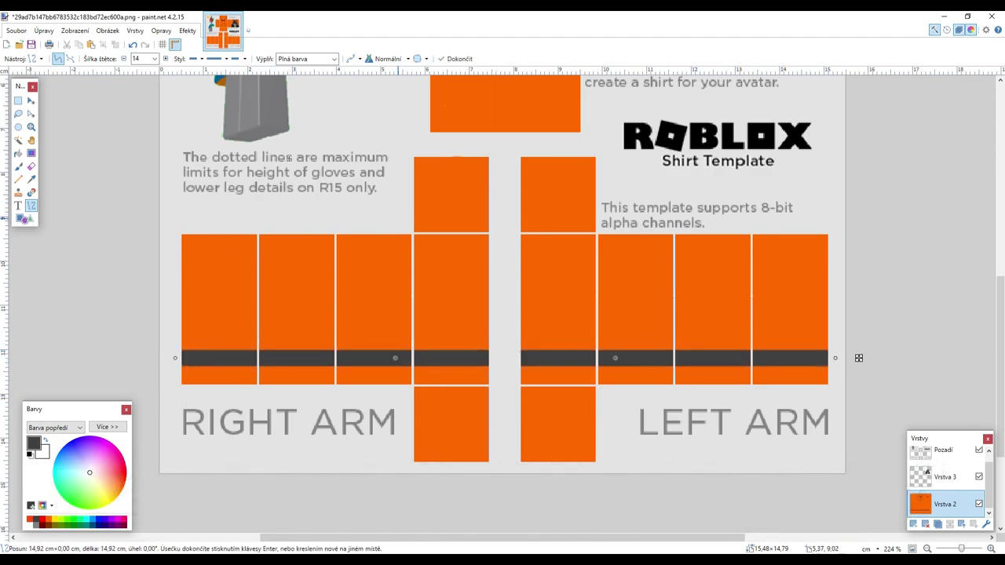
- Thin the dark grey arm stripe to width 7 and draw a red-orange stripe of the same width directly above it
left_click(154, 59)
left_click(140, 77)
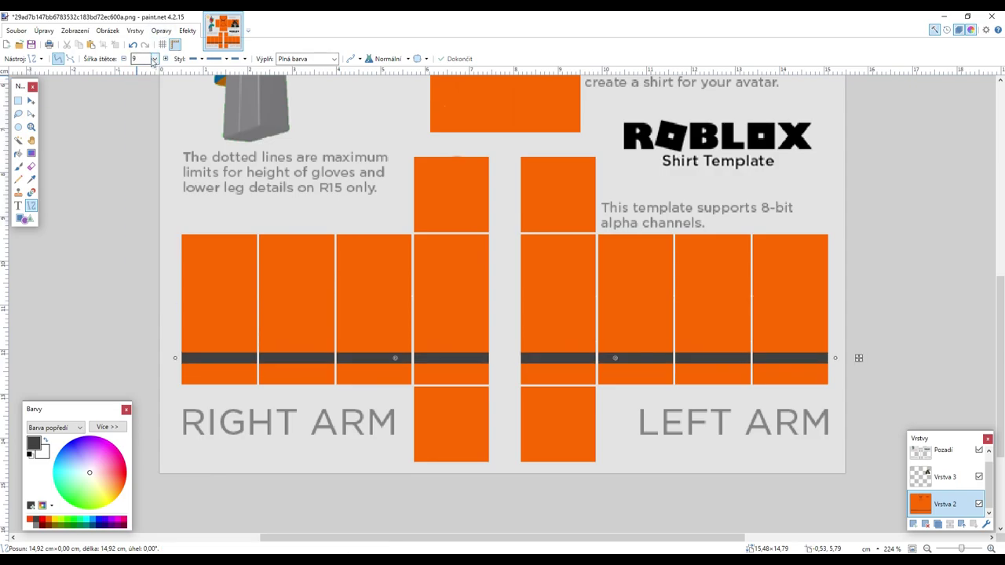
left_click(155, 59)
left_click(138, 77)
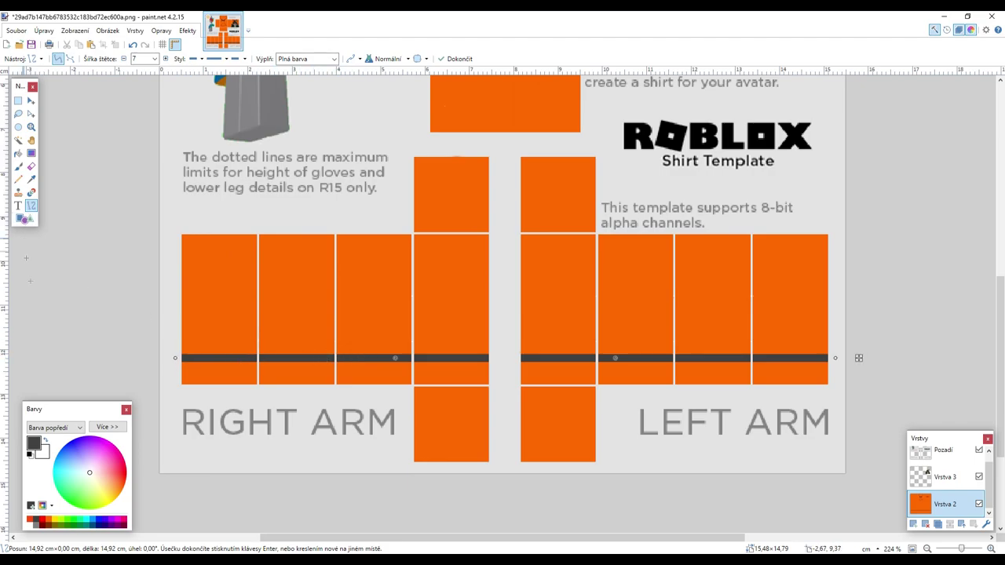
key("Return")
mouse_move(174, 353)
left_mouse_down()
mouse_move(527, 342)
mouse_move(833, 348)
left_mouse_up()
left_click(30, 520)
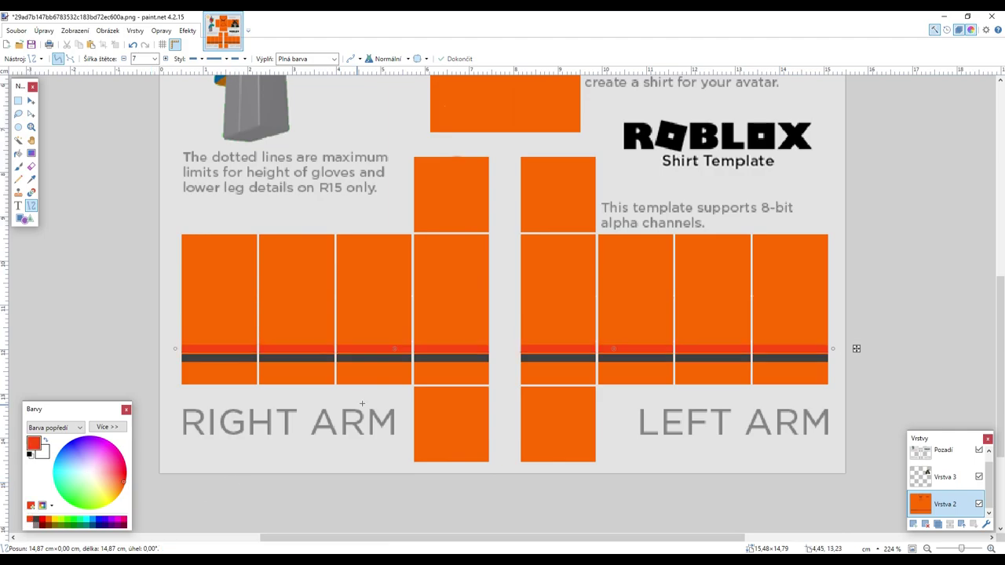
- Delete the orange area below the dark grey stripe on both arms, including the two lower squares, using a rectangular selection
left_click(18, 100)
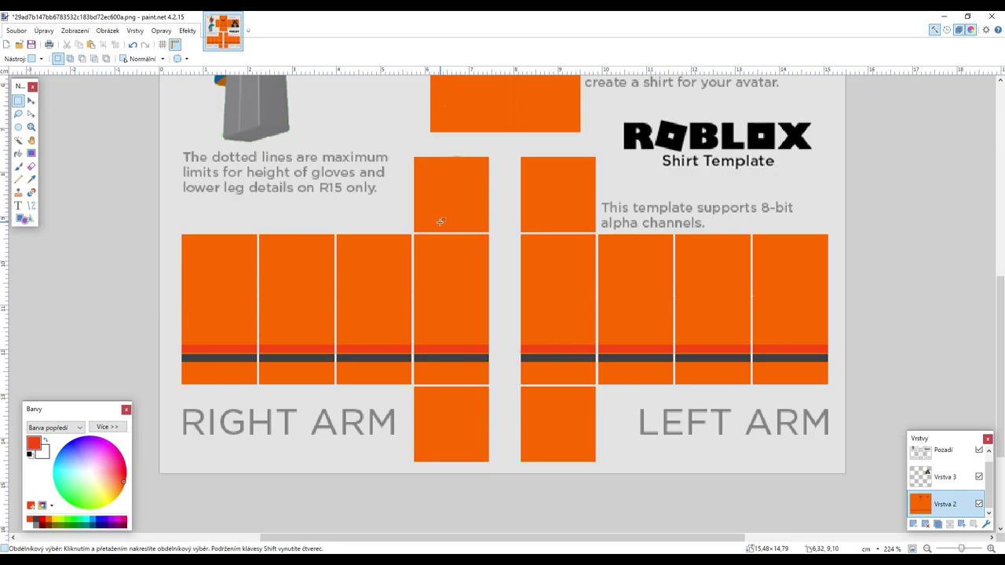
scroll(442, 314, "up", 2)
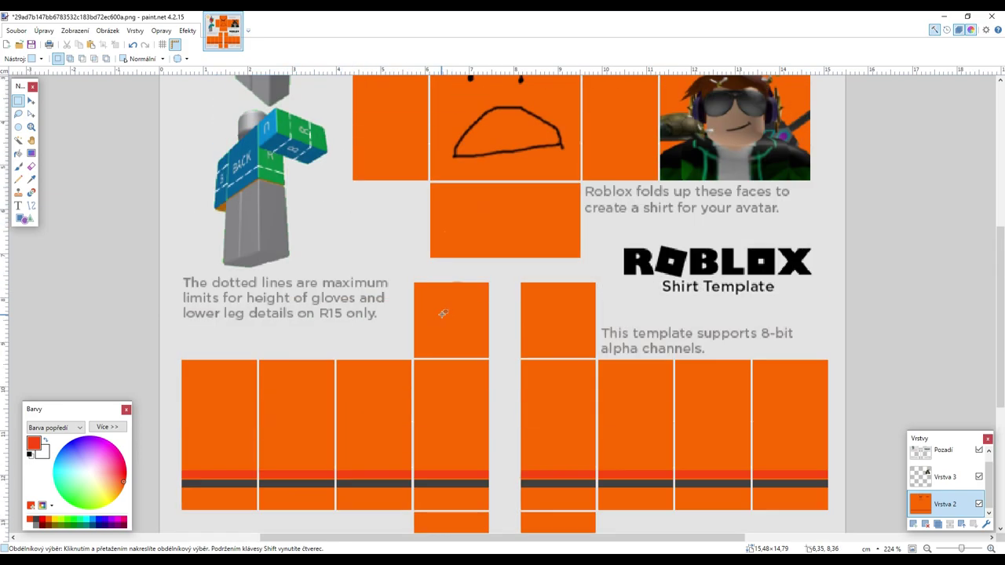
scroll(374, 280, "down", 1)
scroll(375, 280, "down", 1)
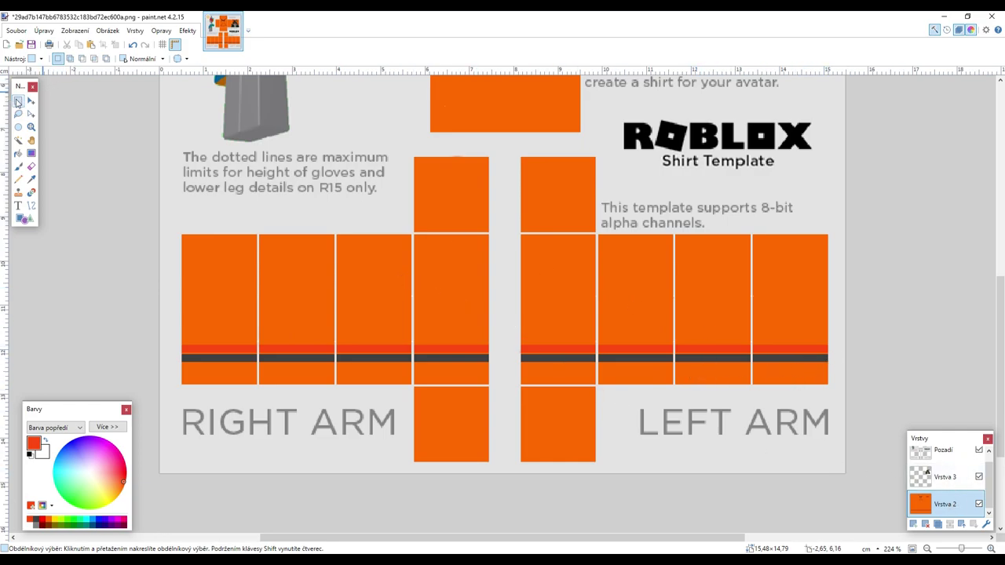
left_click_drag(180, 362, 830, 462)
mouse_move(179, 462)
left_mouse_down()
mouse_move(196, 455)
mouse_move(168, 464)
left_mouse_up()
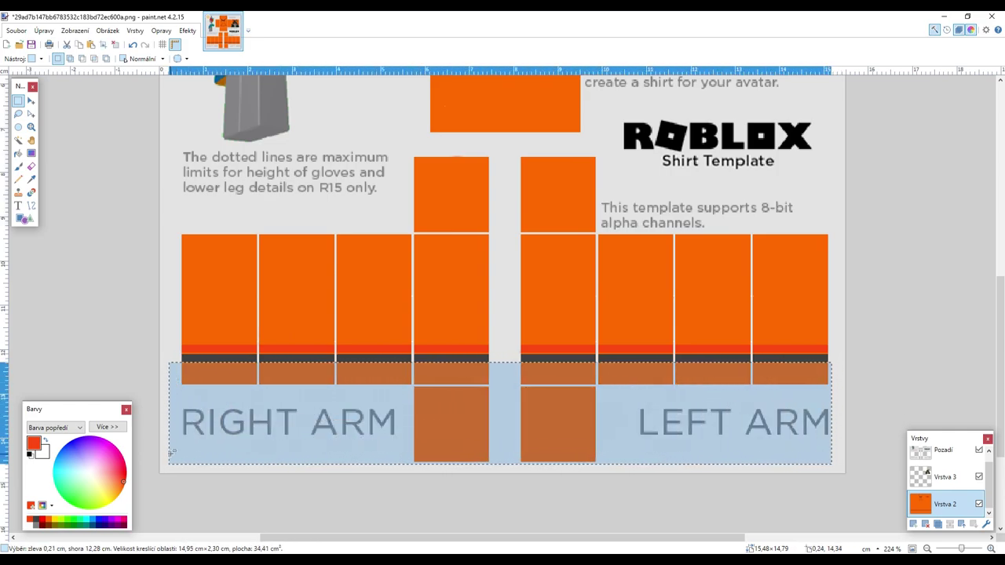
key("Delete")
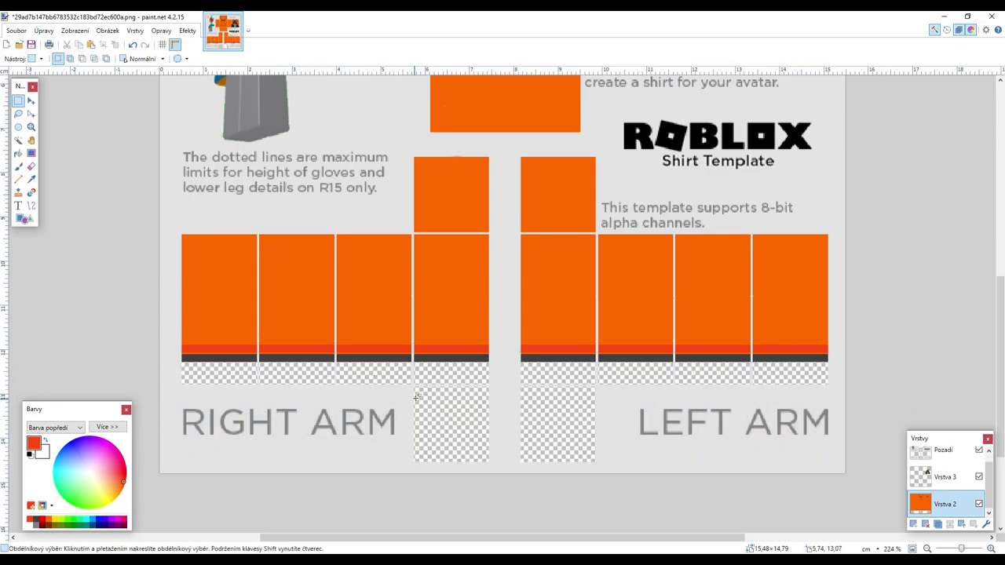
- Mark the cleared lower squares of both arms with a rectangular selection and look over the whole template
left_click_drag(408, 387, 603, 466)
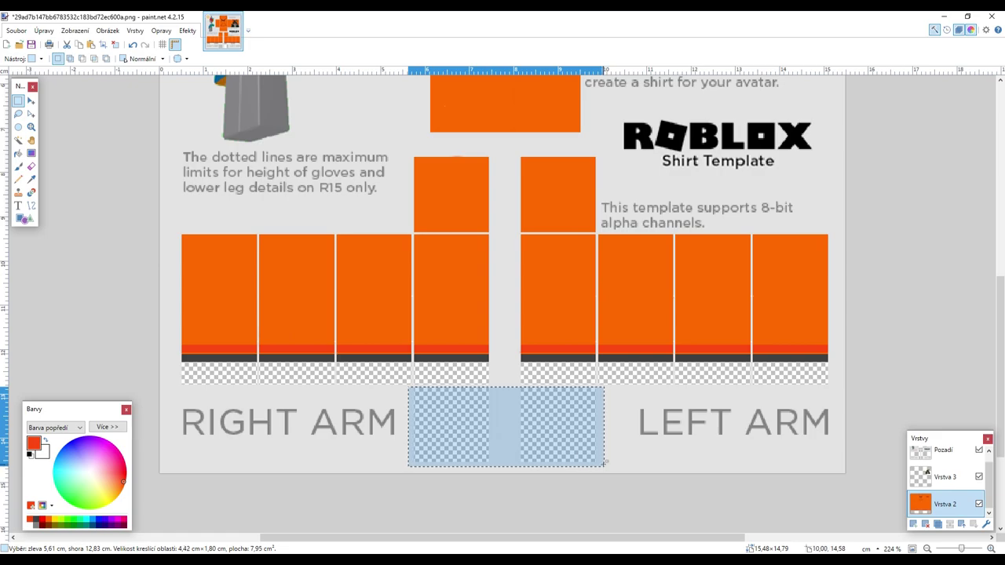
scroll(325, 391, "up", 3)
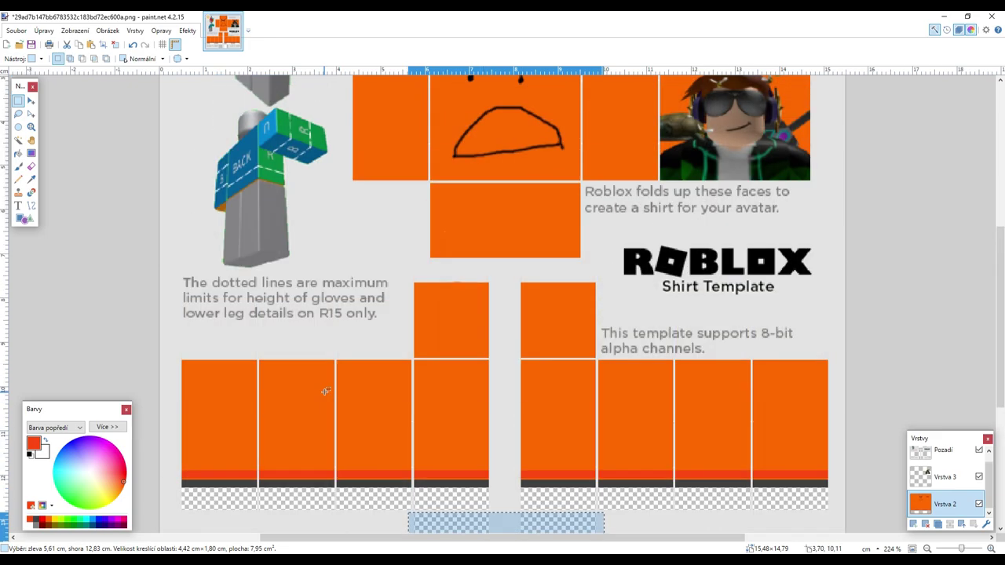
scroll(325, 391, "up", 4)
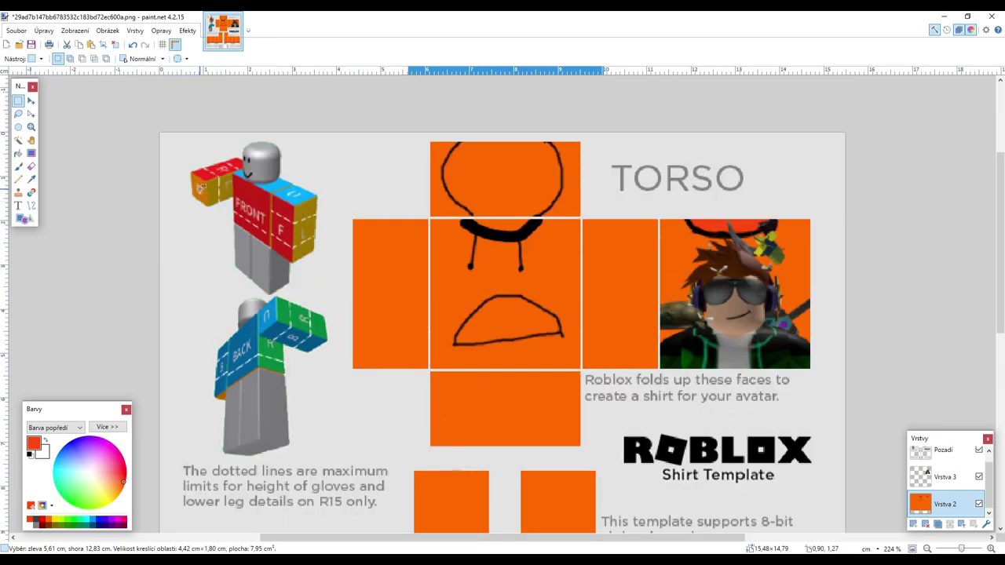
scroll(315, 404, "down", 8)
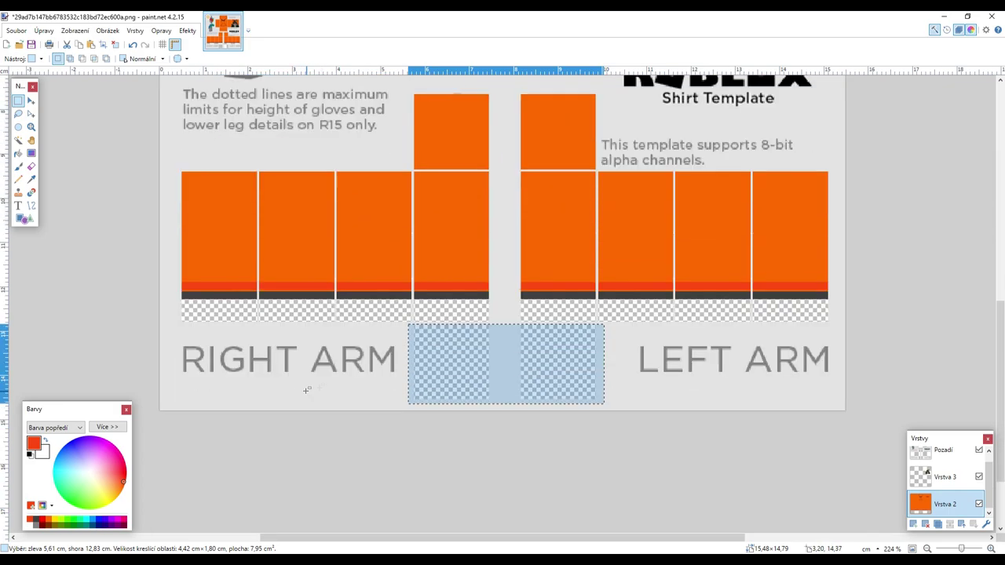
scroll(428, 393, "up", 9)
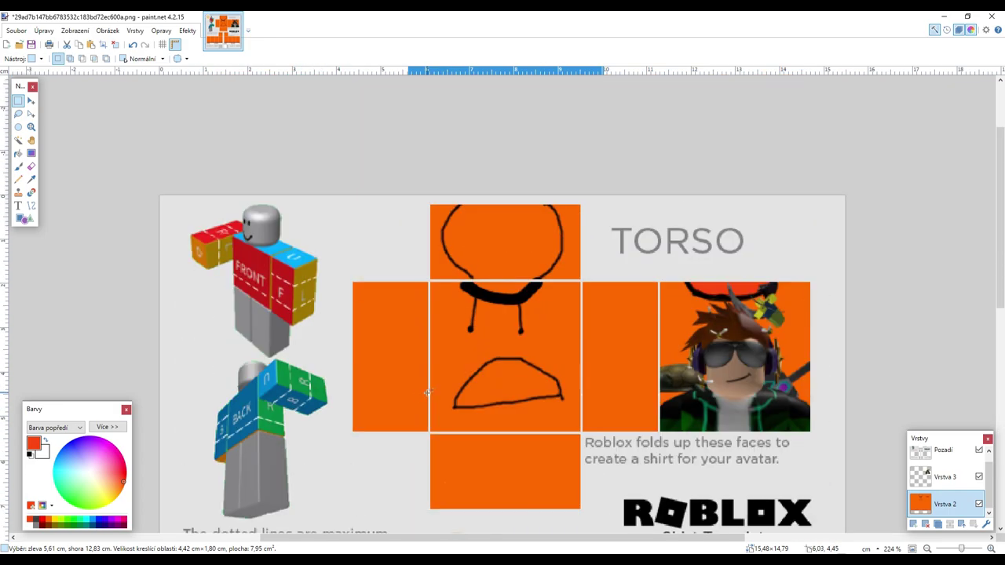
- Erase the orange inside the neck outline down to the collar, with eraser width 7 along the edges and 40 for the middle
key("e")
scroll(476, 220, "up", 5)
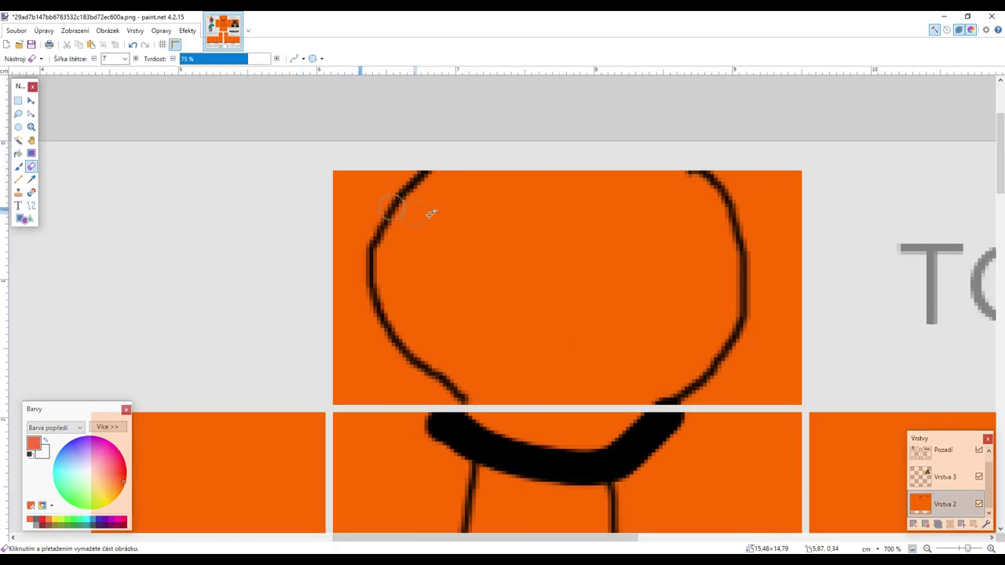
mouse_move(444, 174)
left_mouse_down()
mouse_move(412, 206)
mouse_move(392, 274)
mouse_move(589, 435)
mouse_move(636, 412)
mouse_move(710, 345)
mouse_move(695, 174)
left_mouse_up()
mouse_move(581, 404)
left_mouse_down()
mouse_move(546, 412)
mouse_move(497, 373)
mouse_move(428, 302)
mouse_move(408, 240)
left_mouse_up()
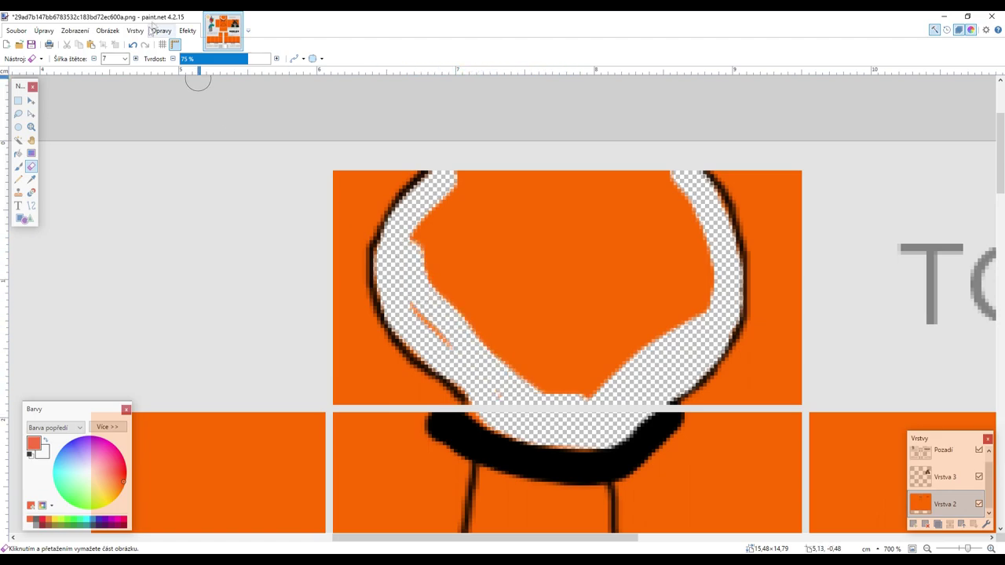
left_click(124, 59)
left_click(134, 184)
mouse_move(440, 280)
left_mouse_down()
mouse_move(469, 251)
mouse_move(536, 217)
mouse_move(601, 210)
mouse_move(625, 230)
mouse_move(620, 210)
mouse_move(649, 285)
mouse_move(579, 340)
mouse_move(541, 337)
mouse_move(460, 259)
left_mouse_up()
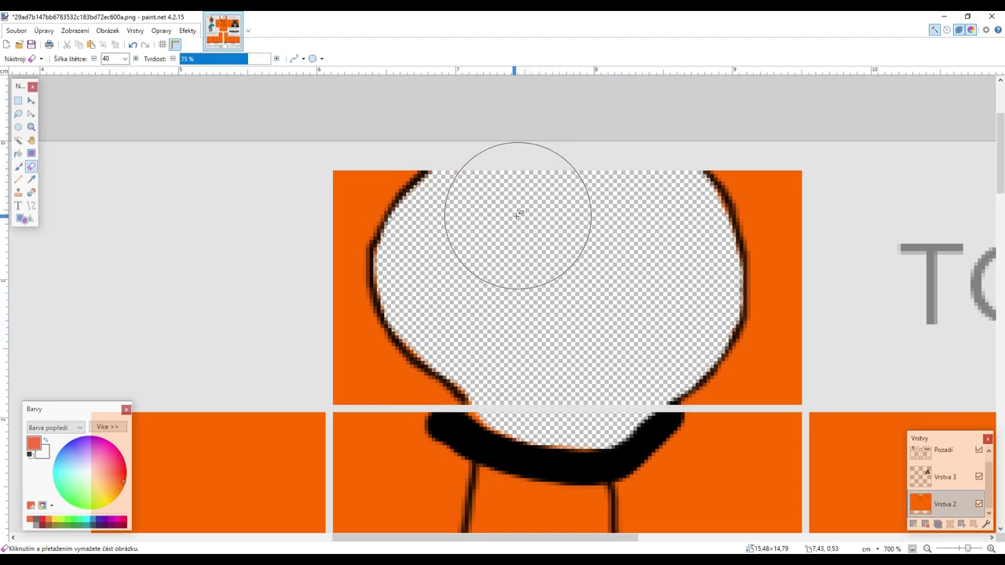
- Add the letter J in black Arial Black text on the torso front beside the hoodie strings
scroll(518, 213, "down", 10)
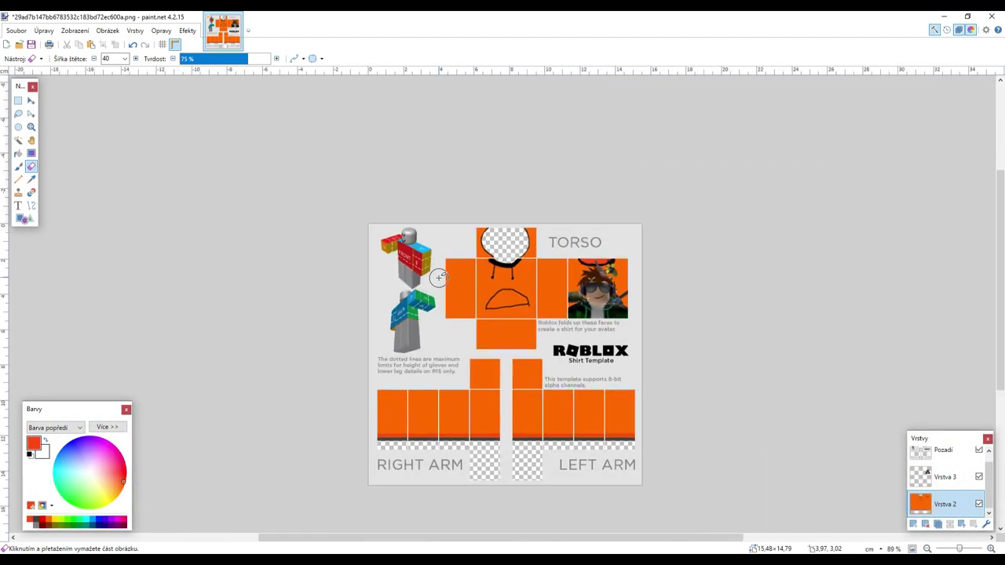
scroll(506, 292, "up", 7)
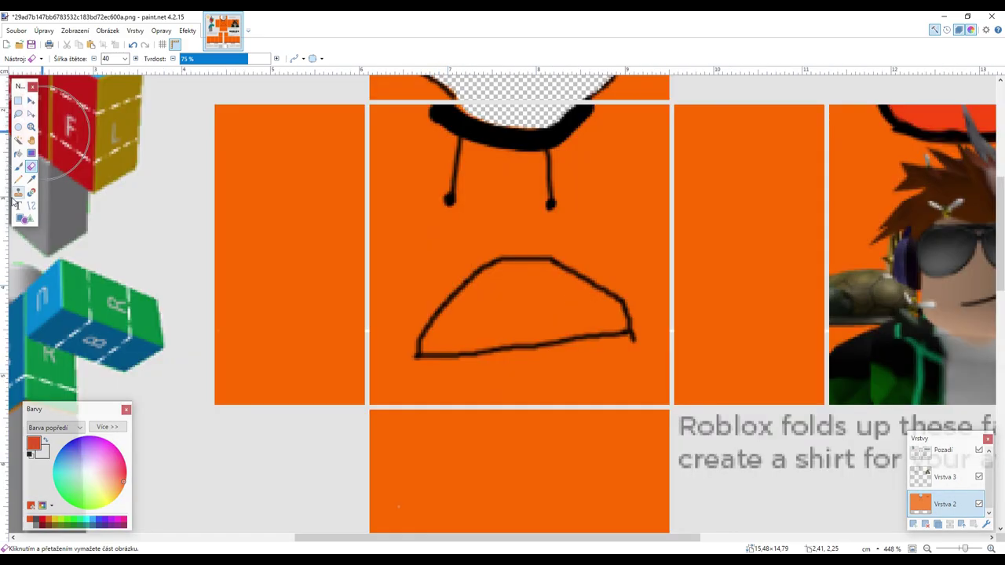
left_click(18, 206)
left_click(144, 59)
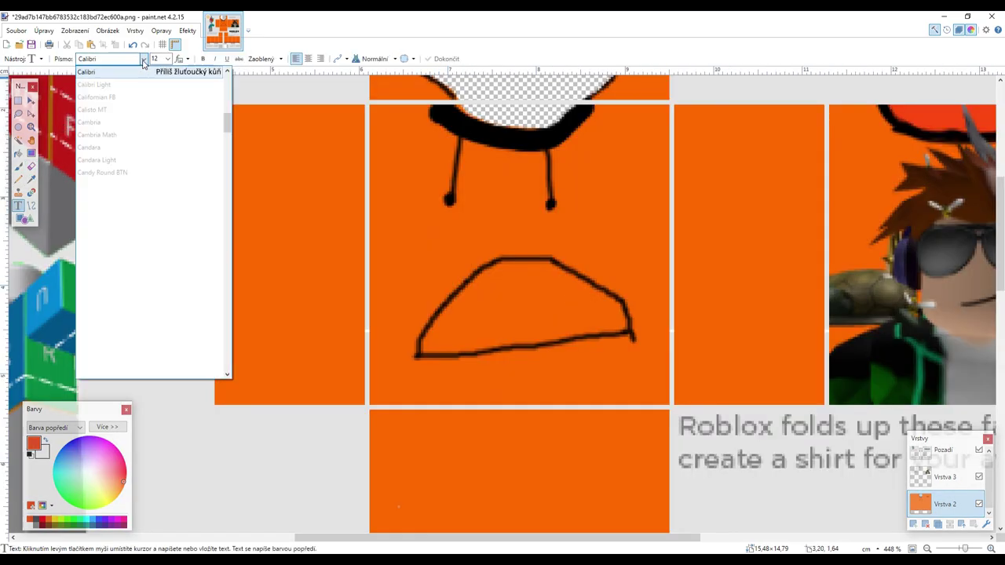
scroll(134, 247, "up", 10)
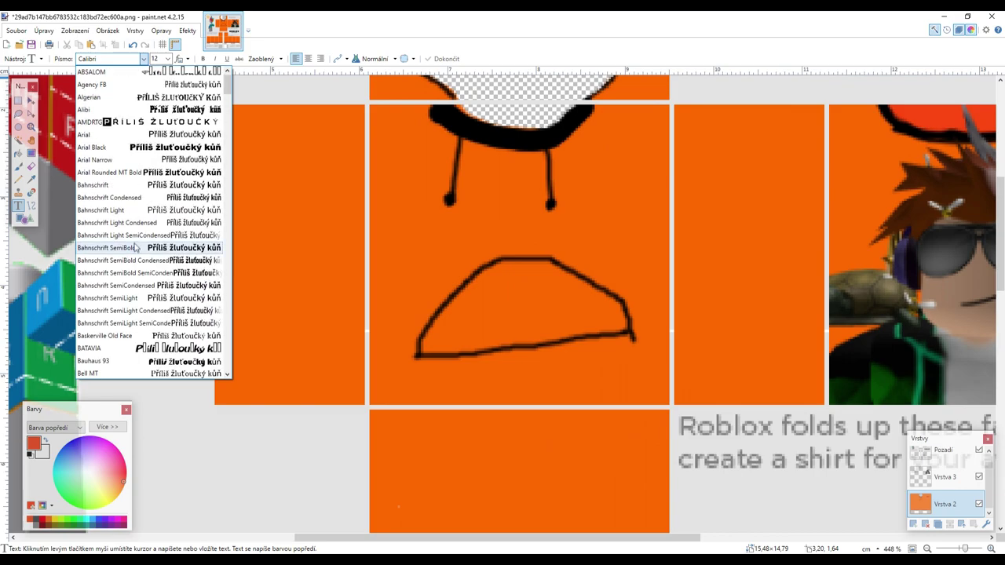
left_click(94, 147)
left_click(588, 197)
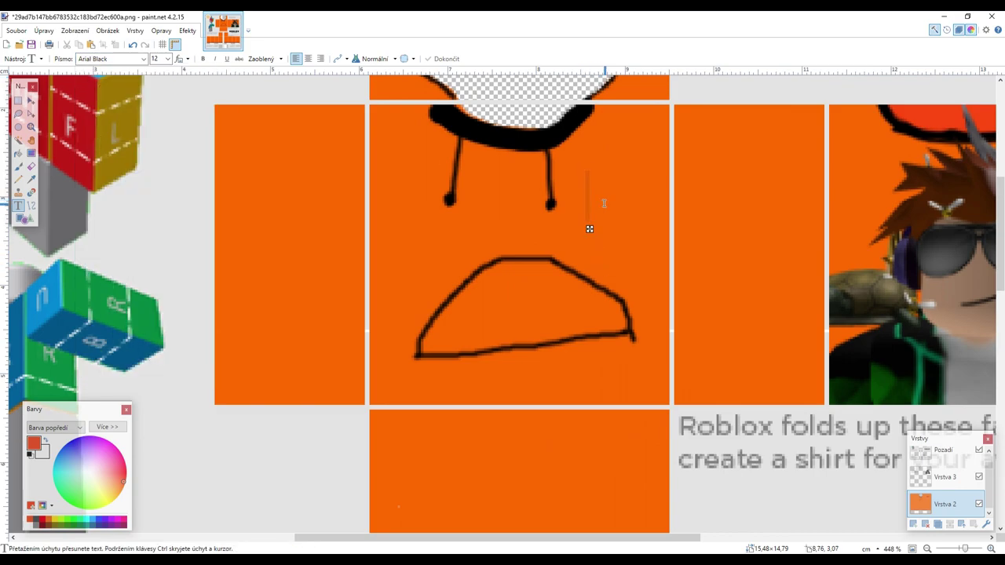
type("J")
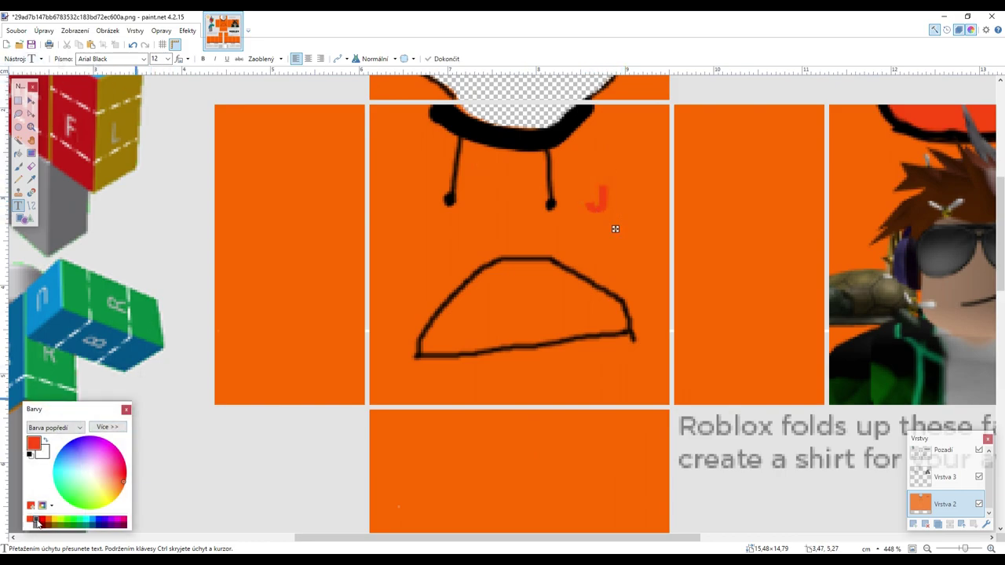
left_click(29, 454)
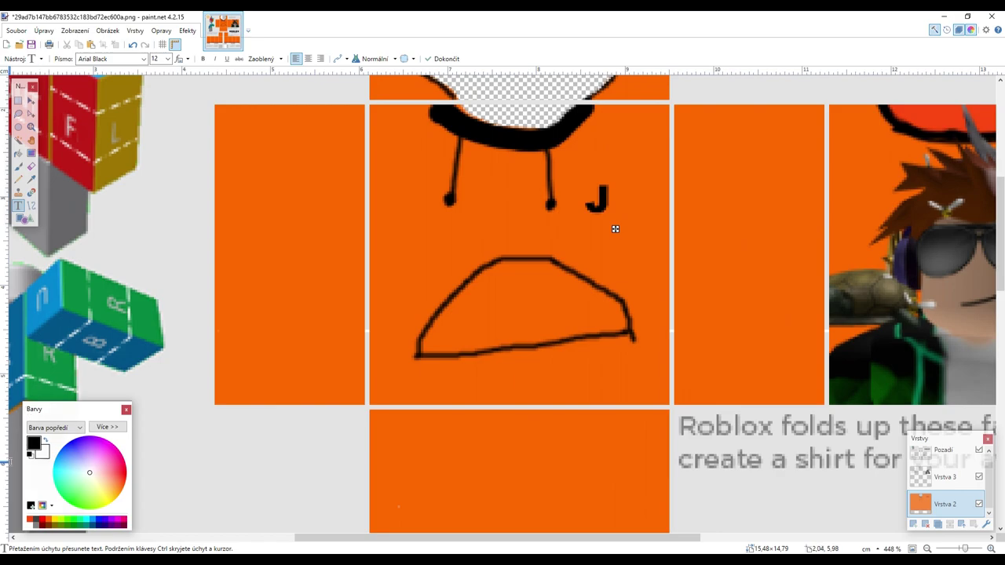
- Enlarge the letter J to font size 36 and move it into the pocket outline on the torso front
left_click(167, 59)
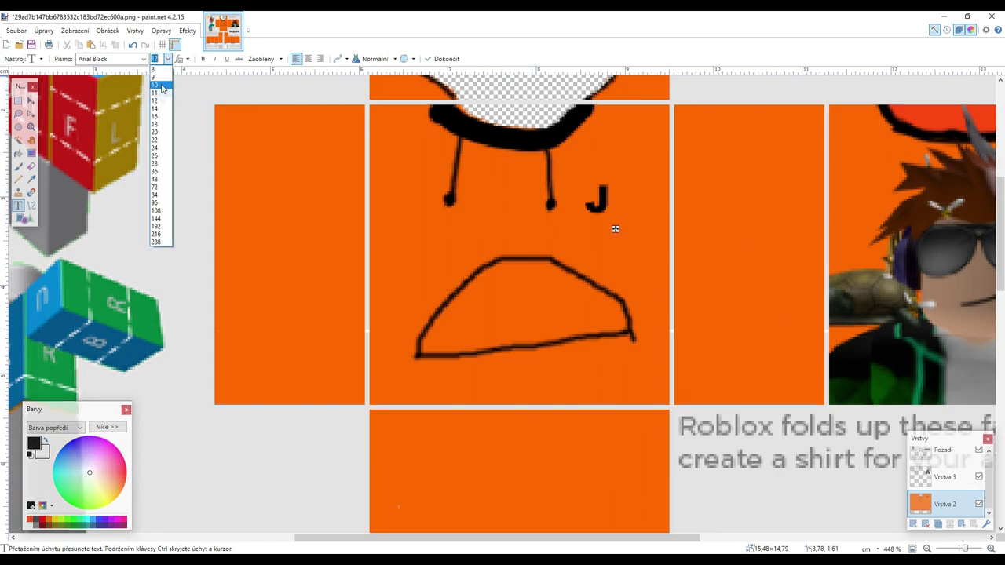
left_click(157, 186)
left_click(167, 59)
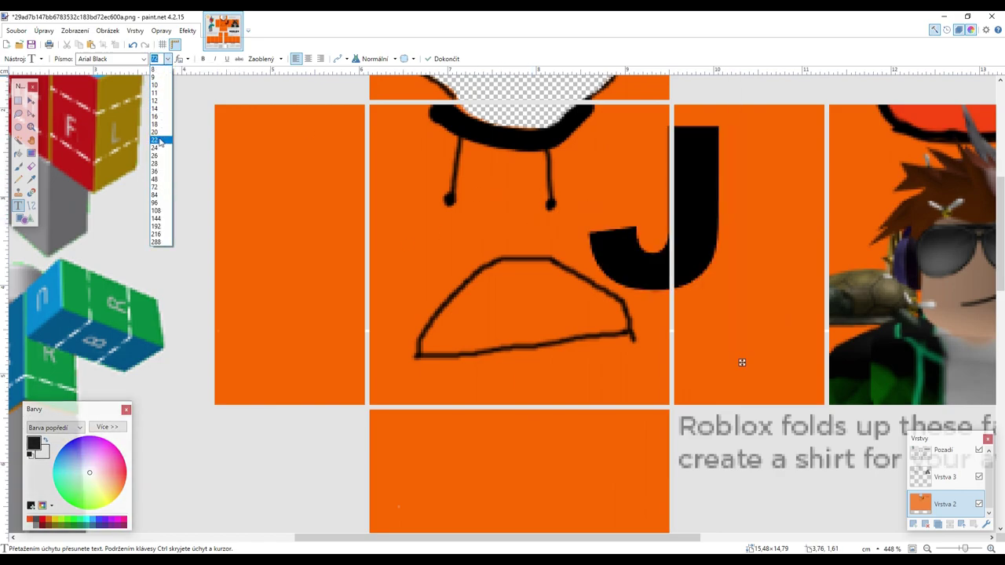
left_click(157, 179)
left_click(166, 59)
left_click(161, 171)
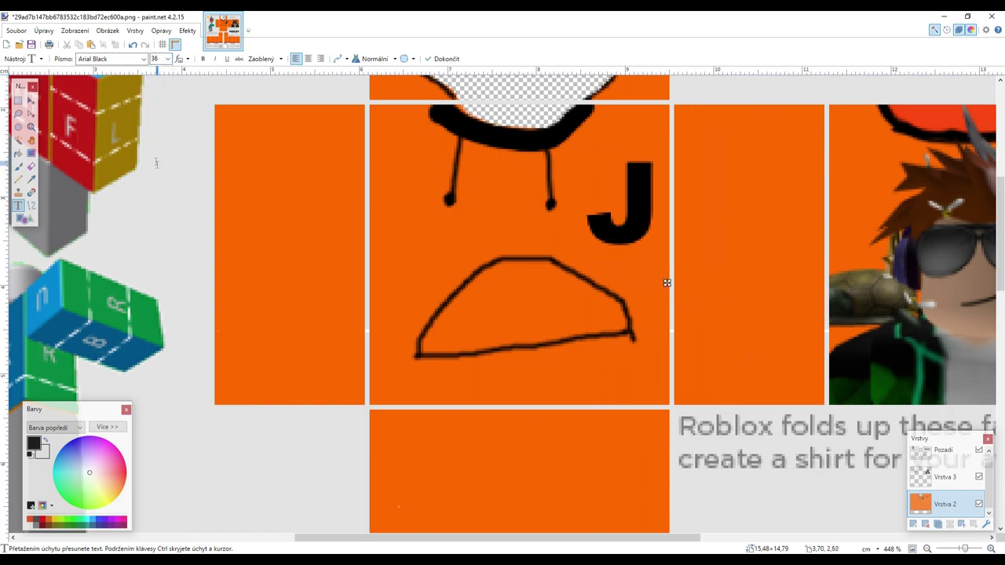
left_click_drag(663, 282, 561, 384)
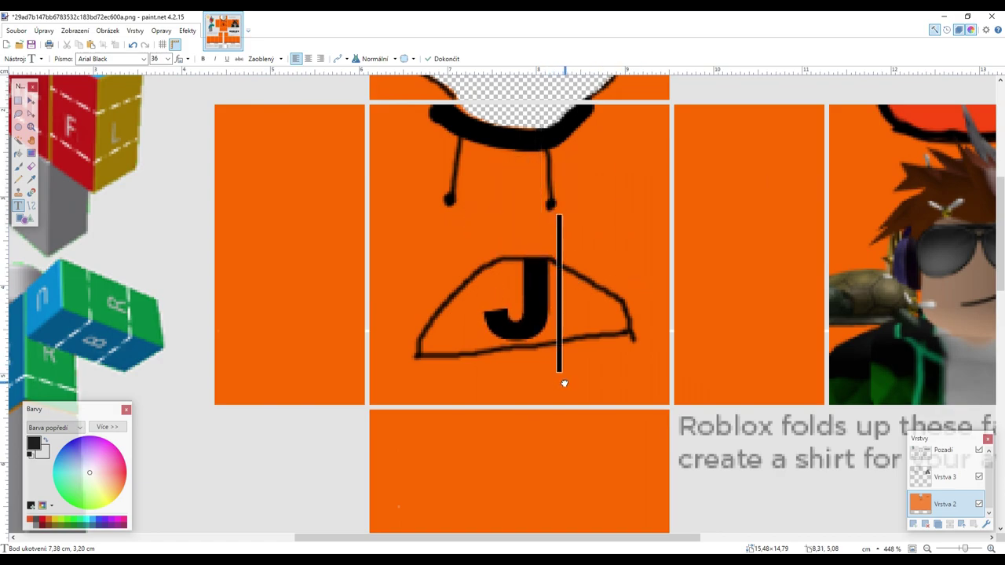
- Reduce the letter J to font size 26, centre it inside the pocket outline and finish the text
left_click(166, 58)
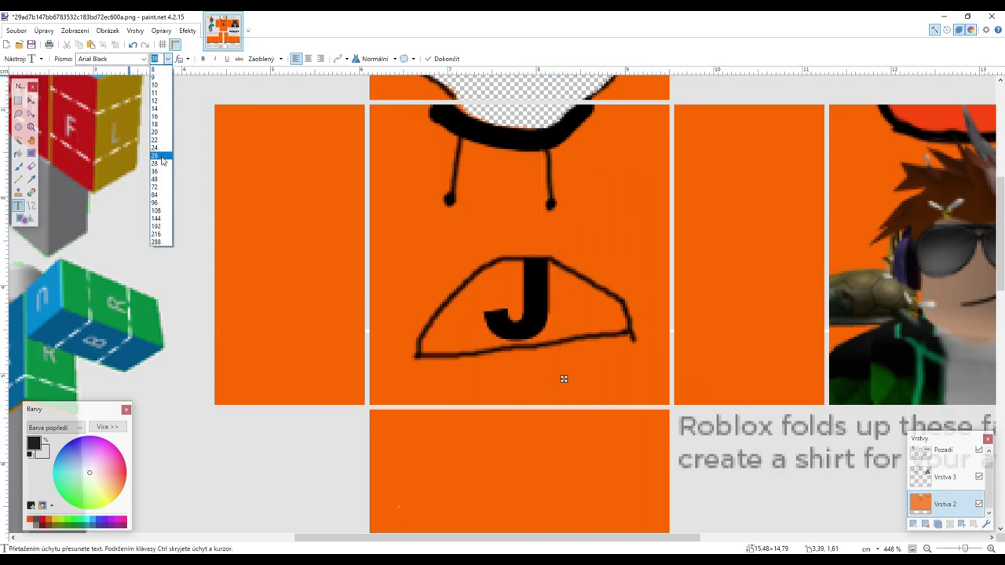
left_click(158, 148)
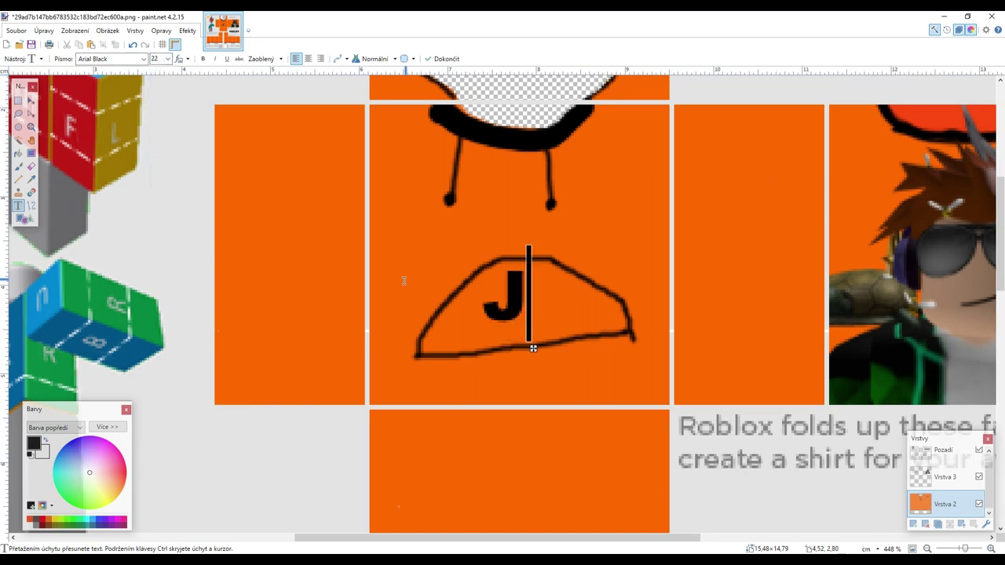
left_click(168, 59)
left_click(158, 156)
left_click_drag(542, 353, 554, 366)
key("s")
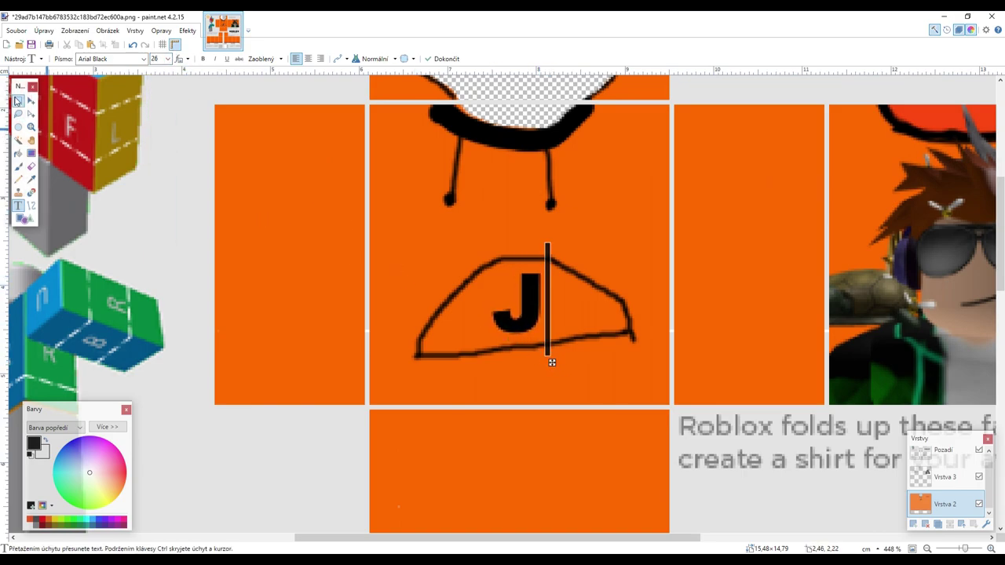
scroll(399, 265, "down", 5)
scroll(402, 267, "down", 3)
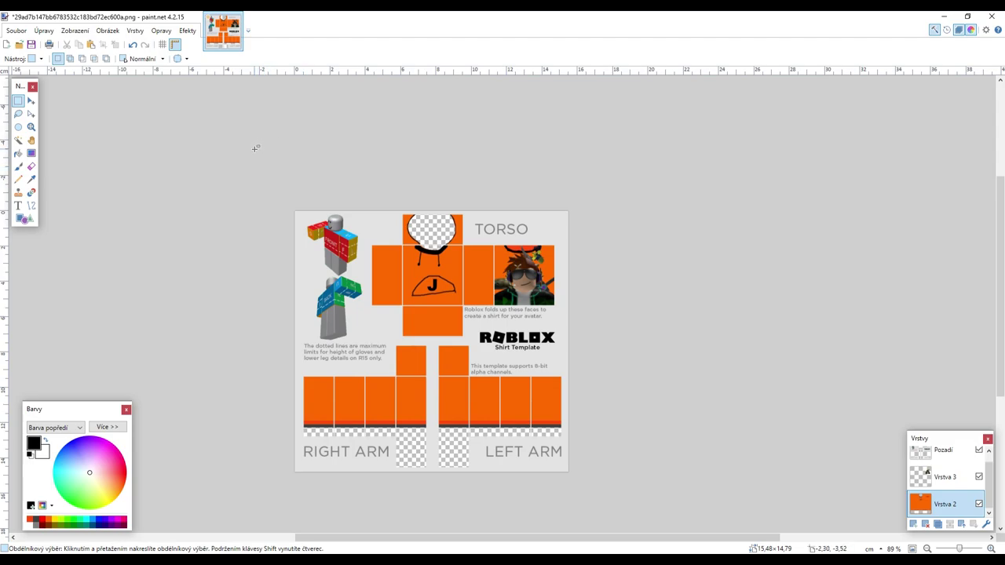
- Check the image's pixel width and height in the resize settings, leaving them at 585 × 559
left_click(109, 33)
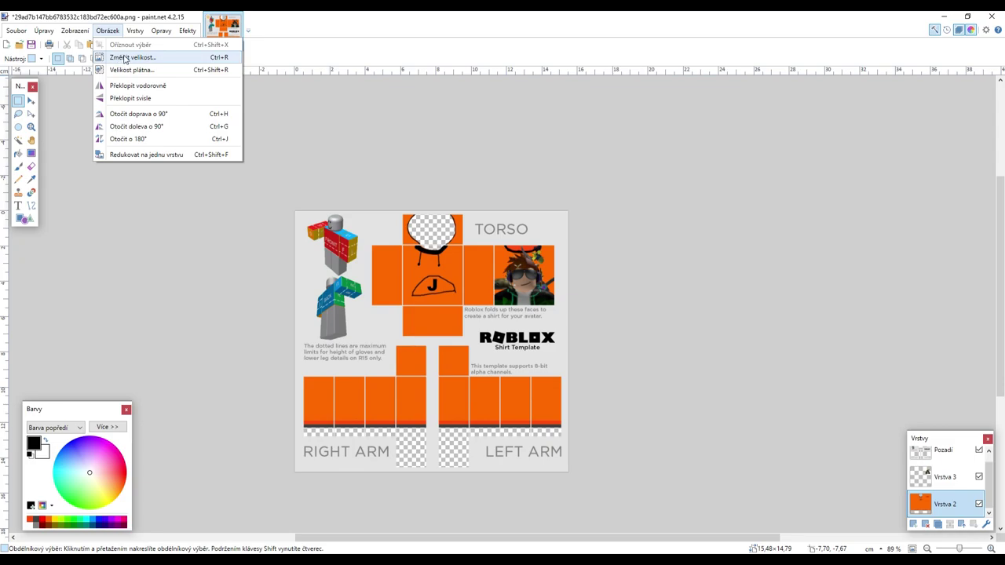
left_click(124, 58)
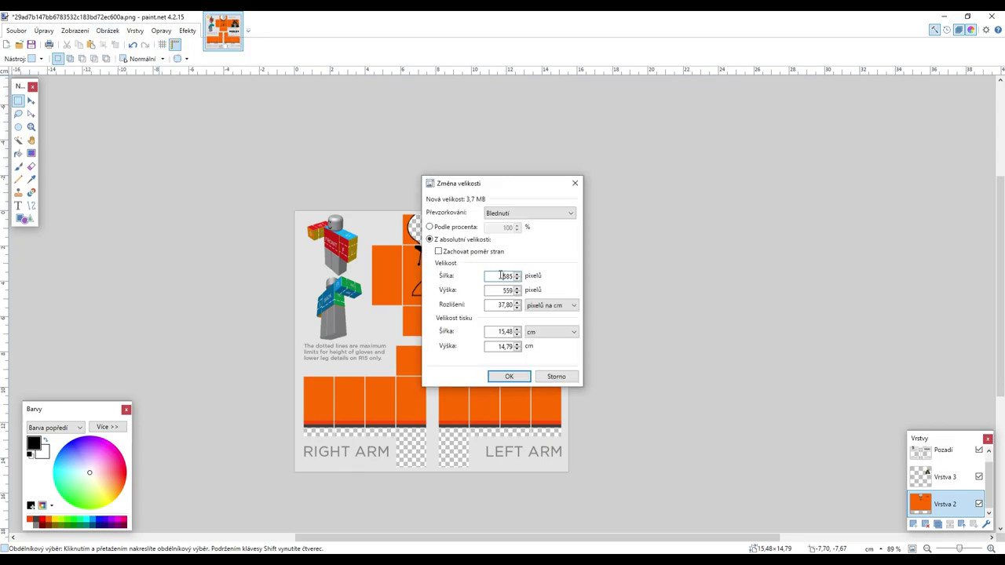
left_click_drag(500, 276, 507, 277)
left_click(507, 290)
left_click(504, 276)
double_click(506, 276)
key("Tab")
key("Tab")
left_click(509, 378)
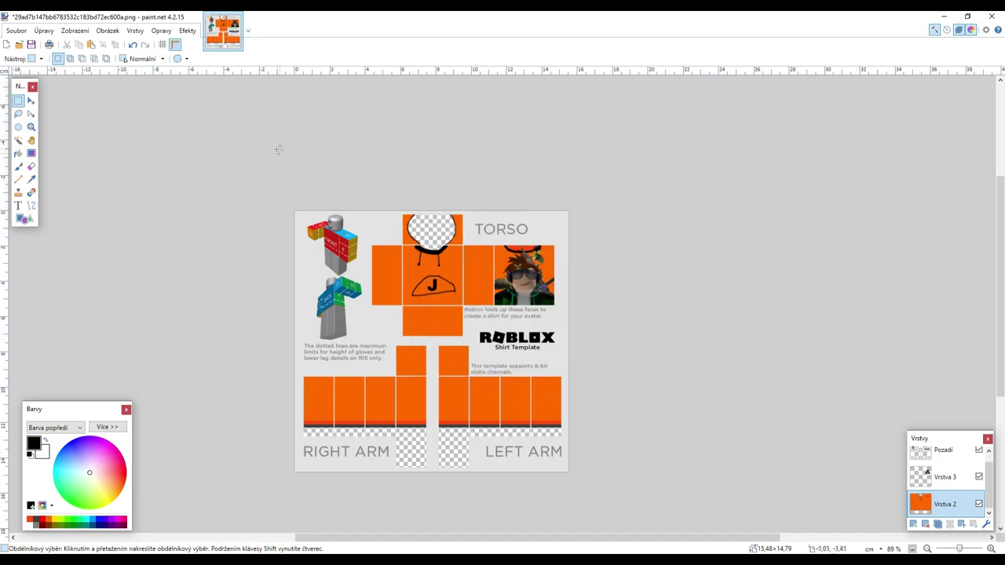
- Start saving the shirt under a new name in the video folder, naming the file testmikinadovidea
scroll(279, 144, "down", 2)
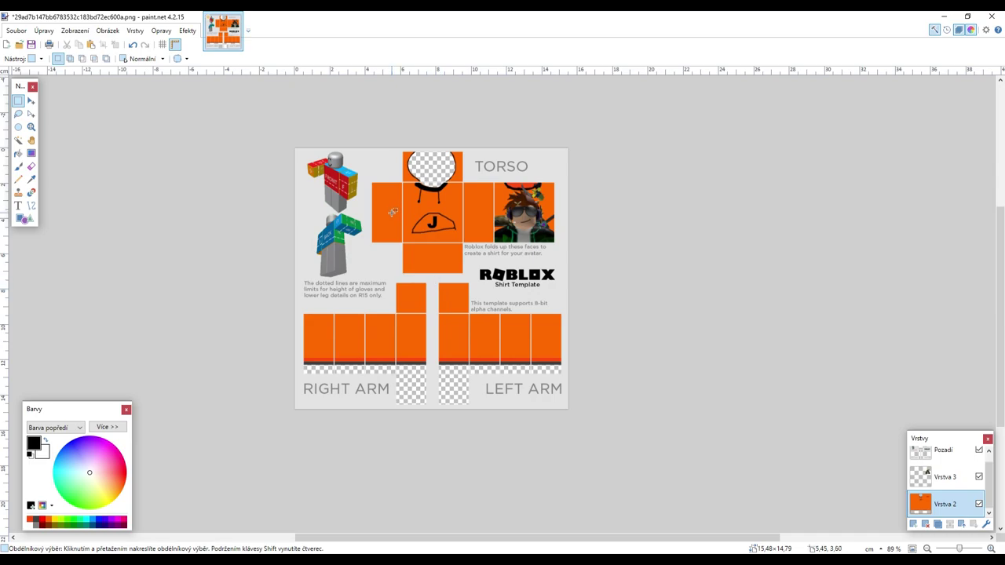
left_click(16, 30)
left_click(36, 110)
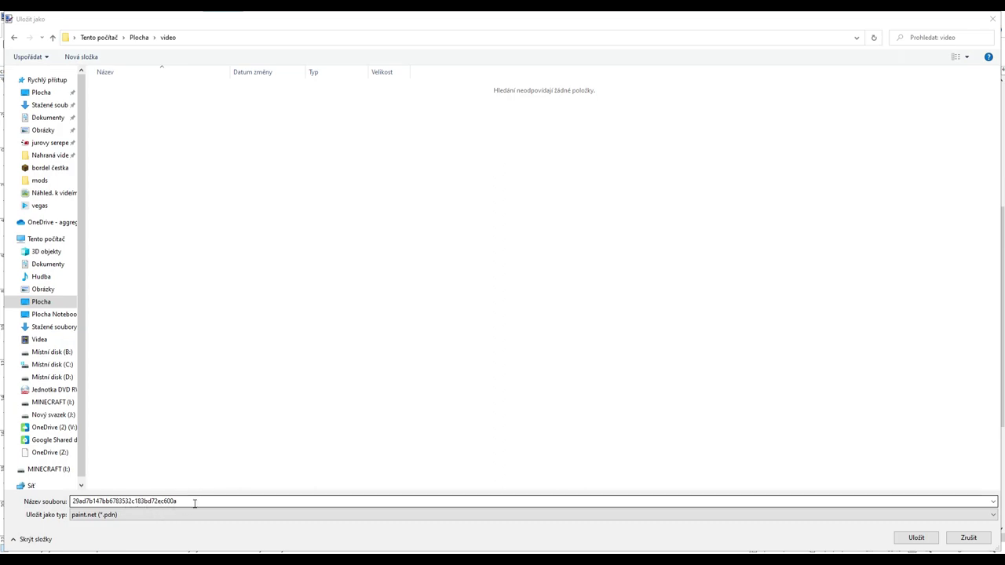
left_click(133, 501)
left_click(120, 500)
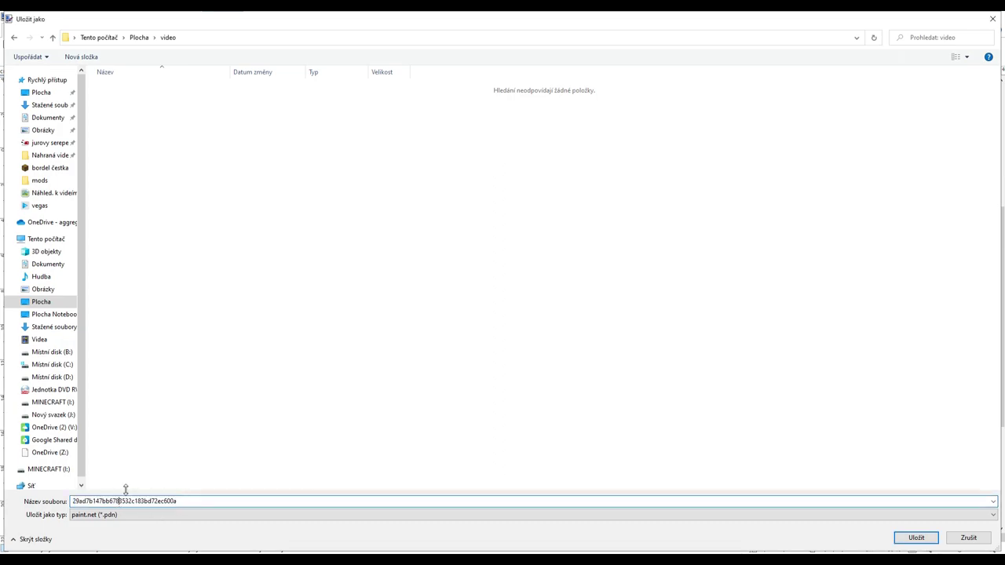
key("BackSpace")
double_click(127, 501)
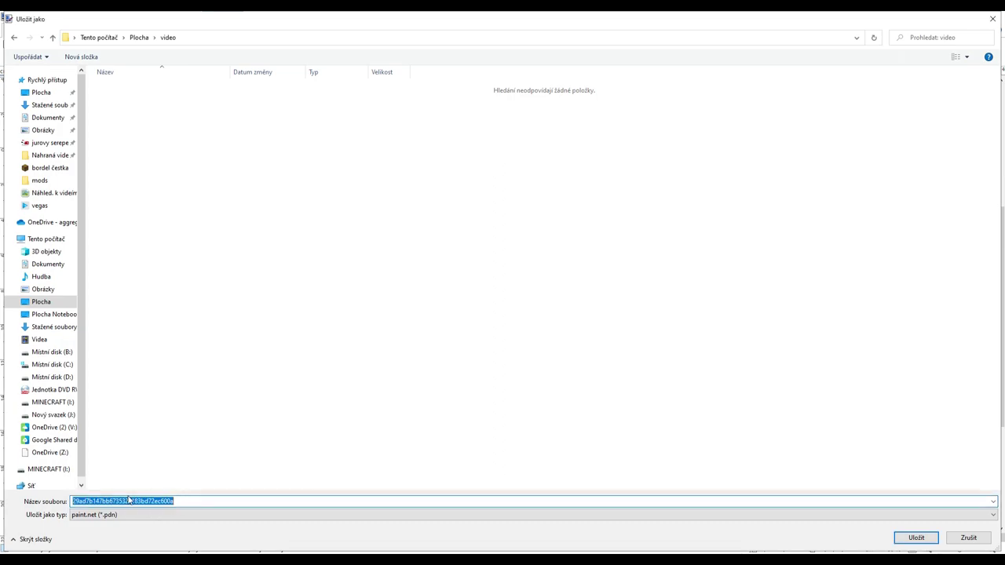
type("testmikinadovidea")
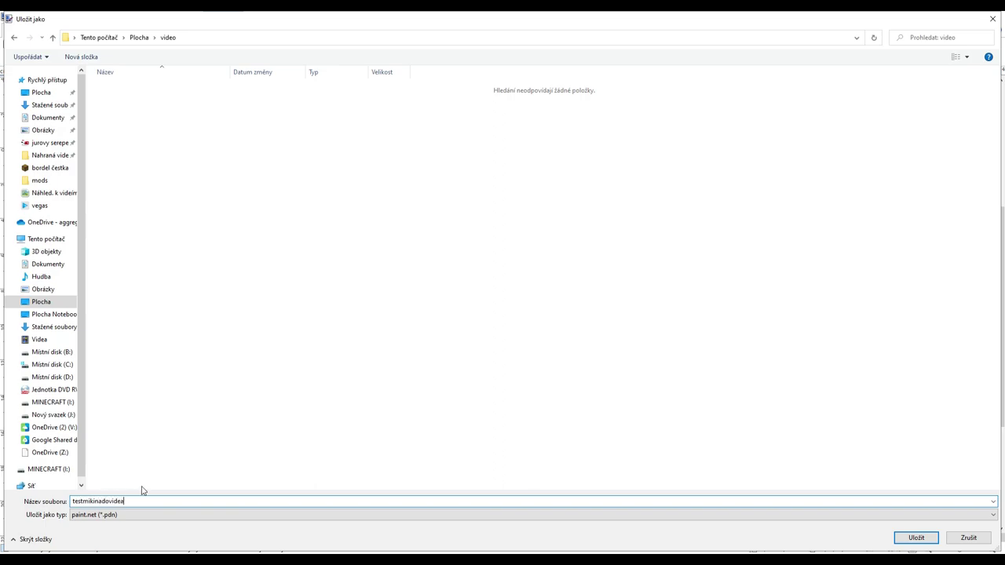
- Save the file in PNG format, accepting the save settings and flattening the image to one layer
left_click(130, 515)
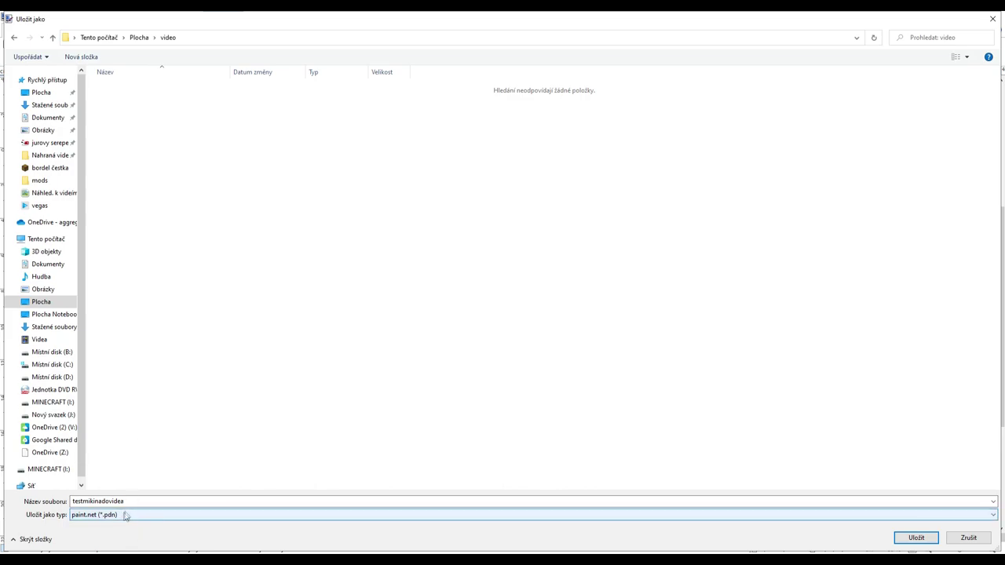
left_click(120, 518)
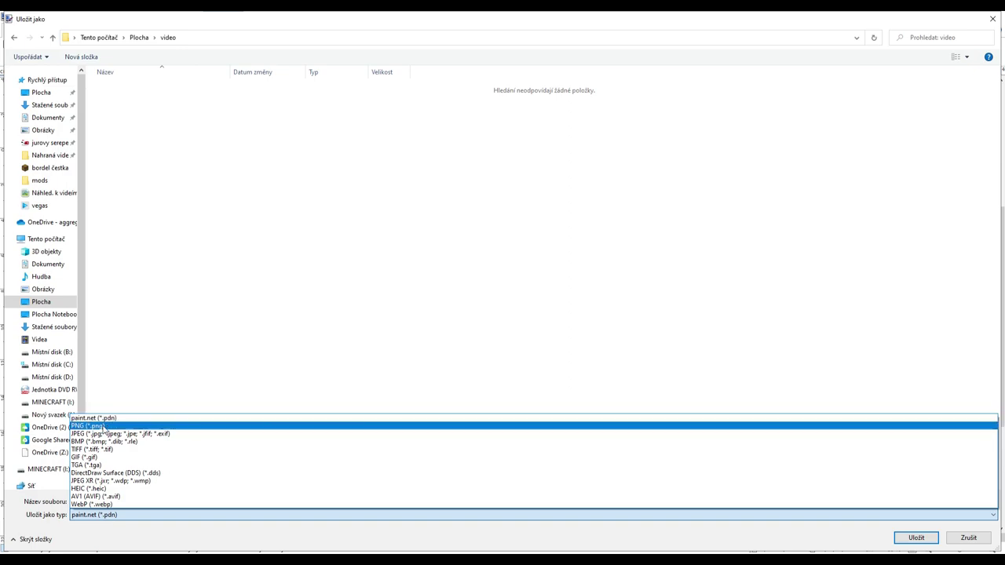
left_click(108, 426)
left_click(110, 515)
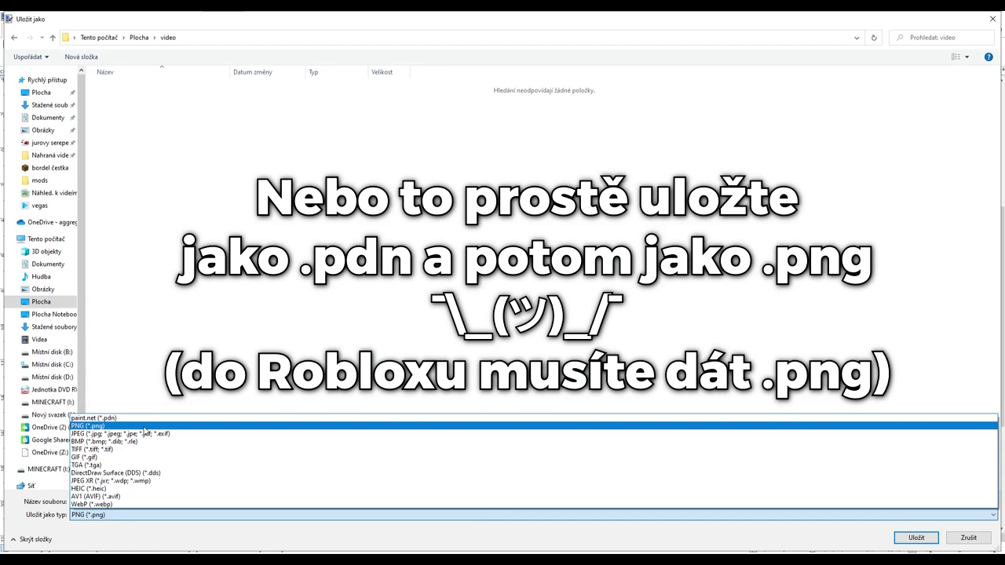
left_click(142, 428)
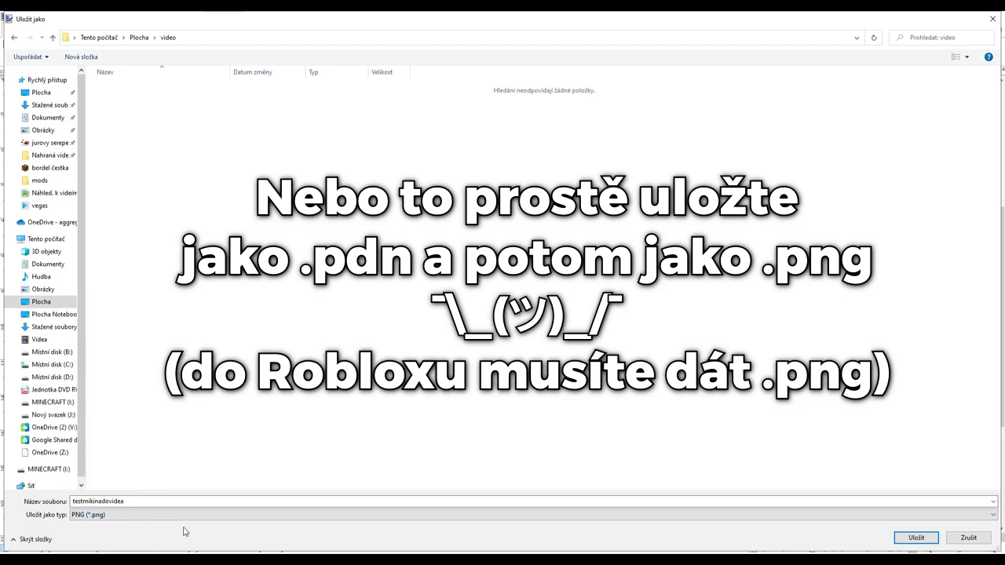
left_click(914, 538)
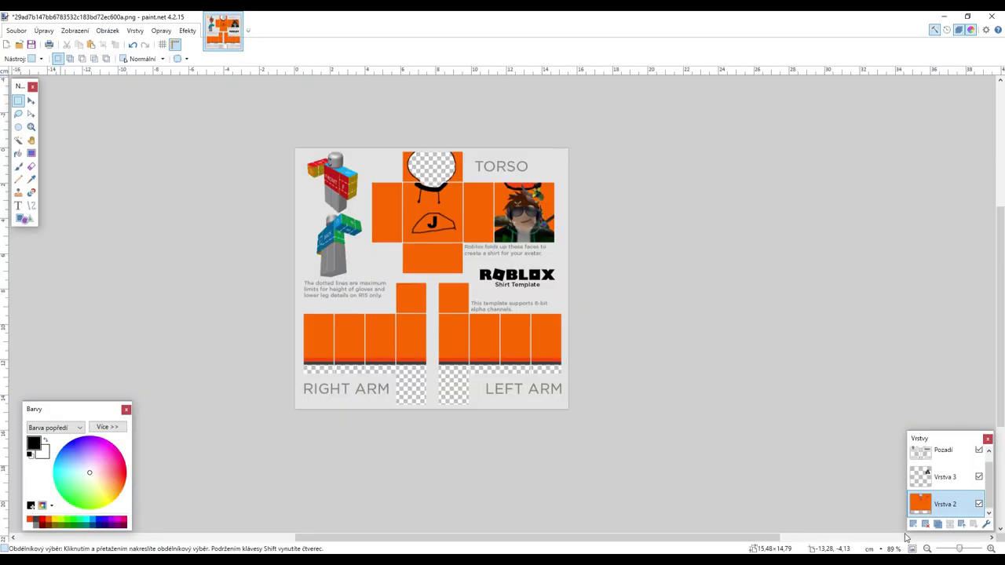
left_click(329, 319)
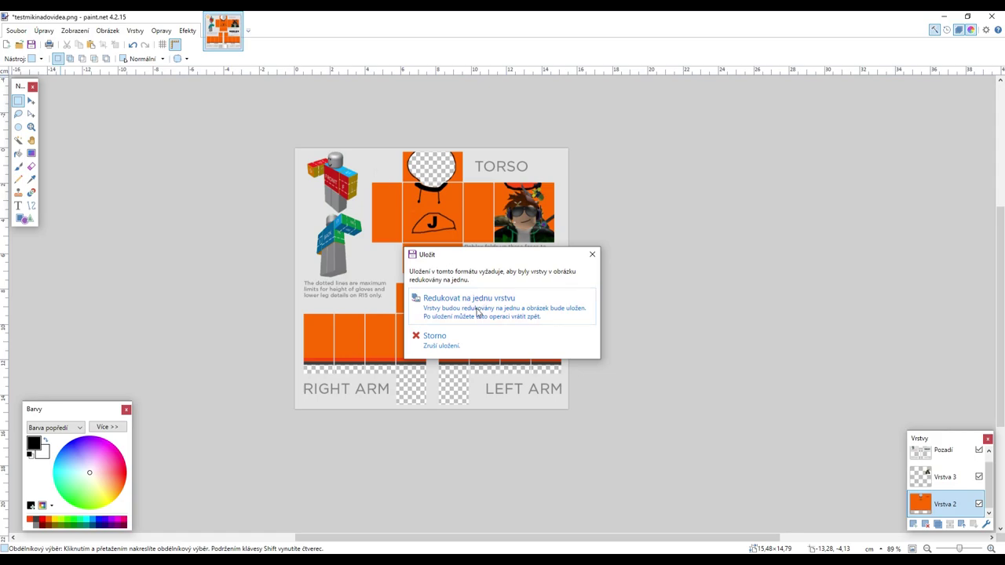
left_click(446, 308)
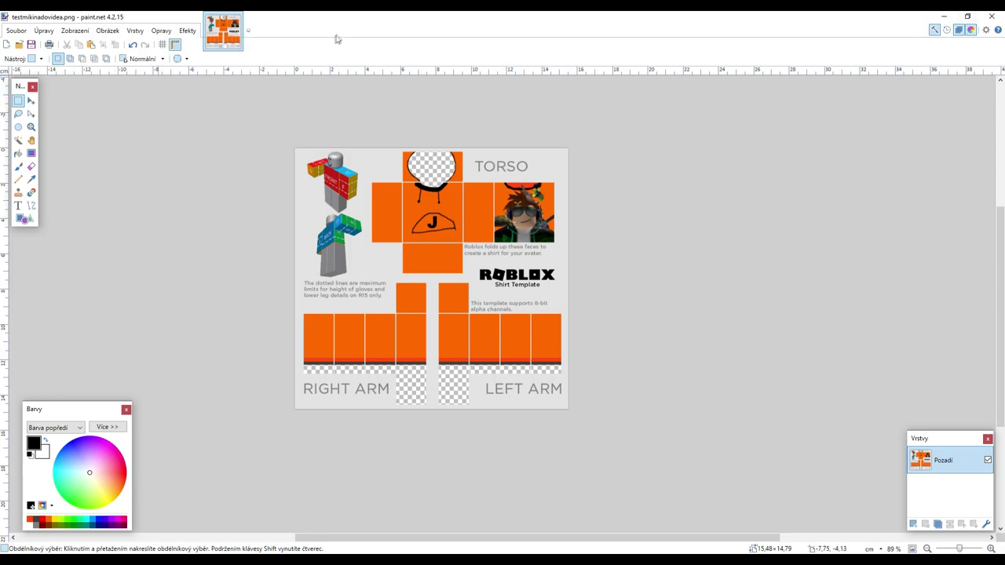
- Undo the flattening to bring back the separate layers and look through the layer list
left_click(134, 45)
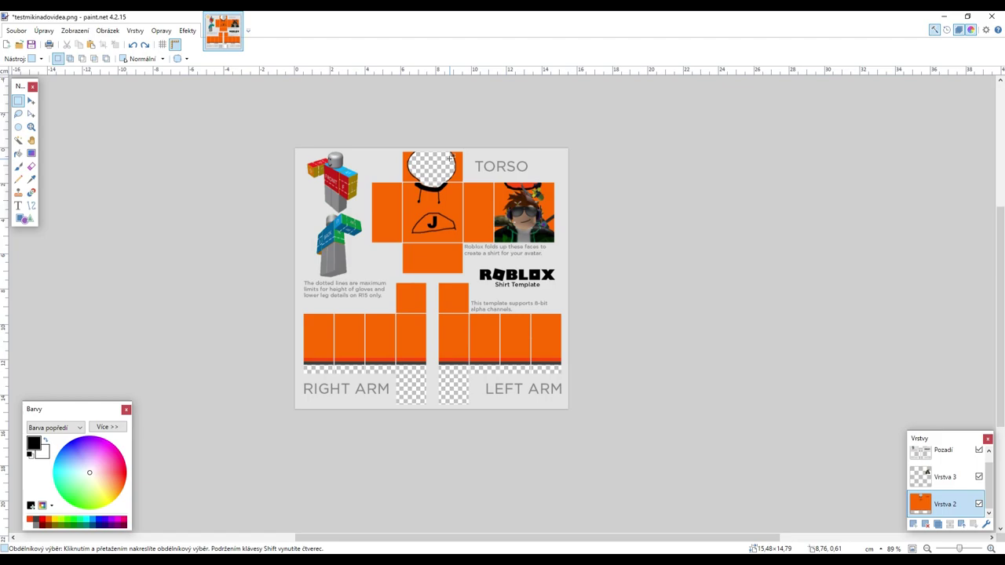
left_click(133, 47)
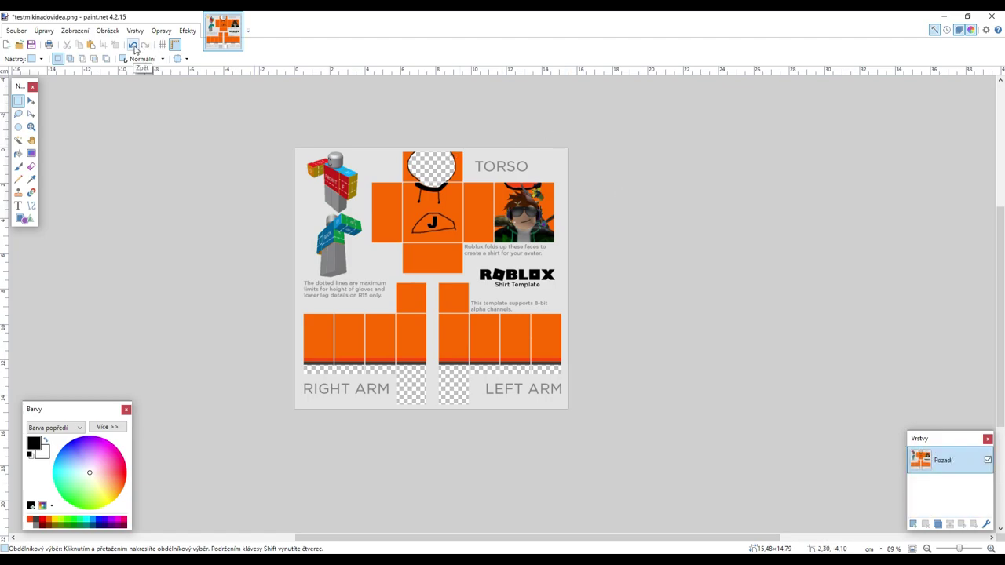
left_click(133, 47)
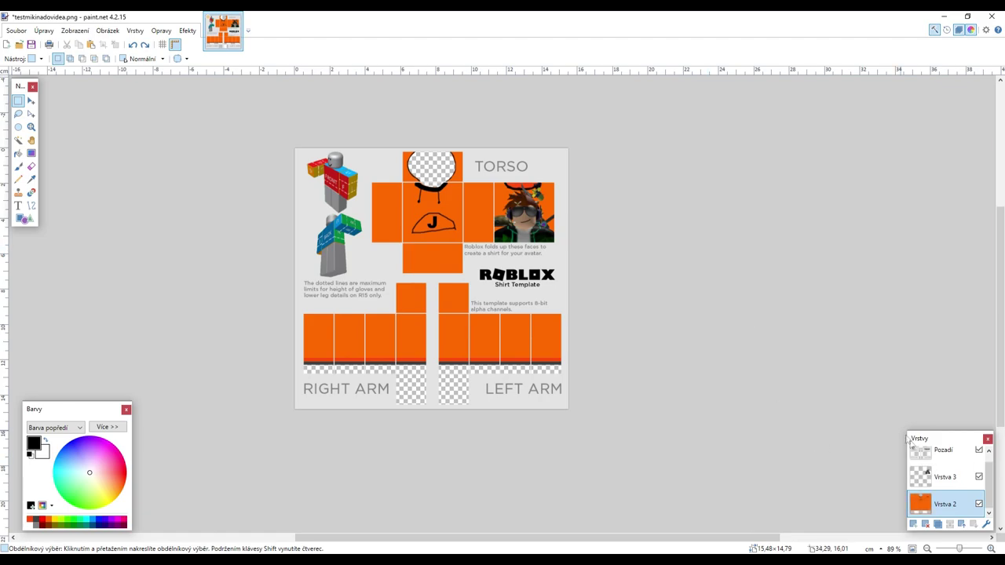
scroll(950, 484, "down", 2)
scroll(946, 488, "up", 2)
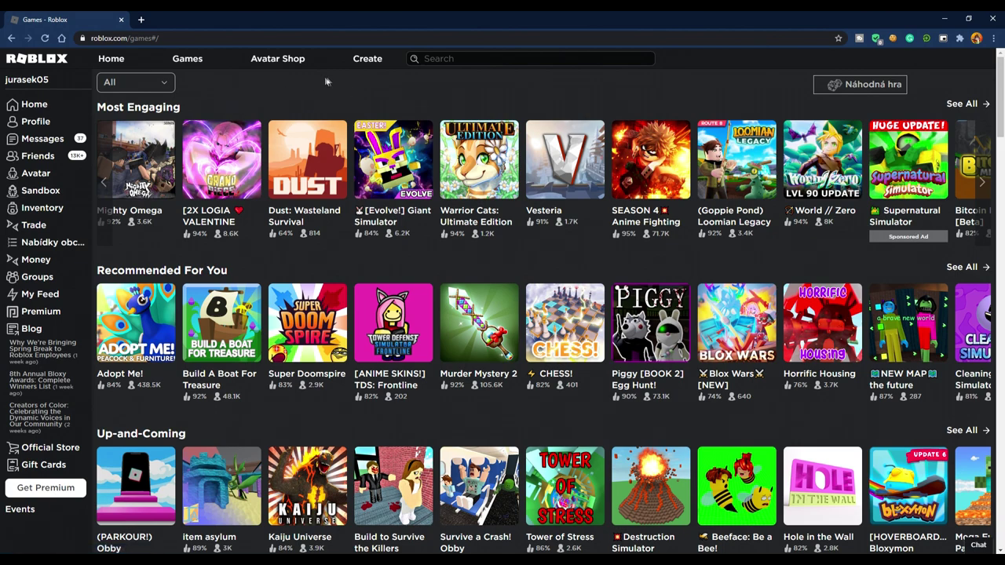
- Go to the Create section's game management page and open the Shirts category under My Creations
left_click(360, 60)
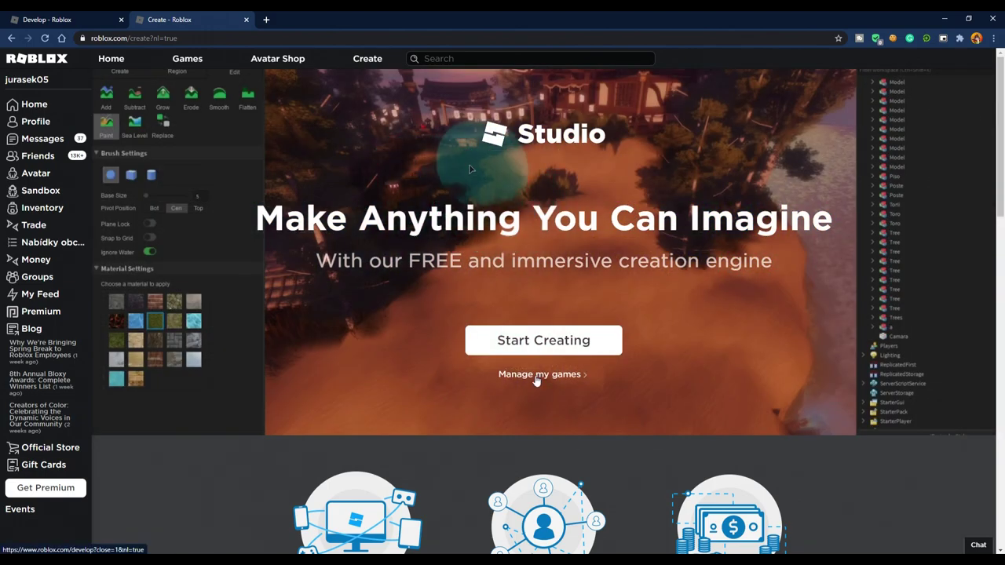
left_click(534, 376)
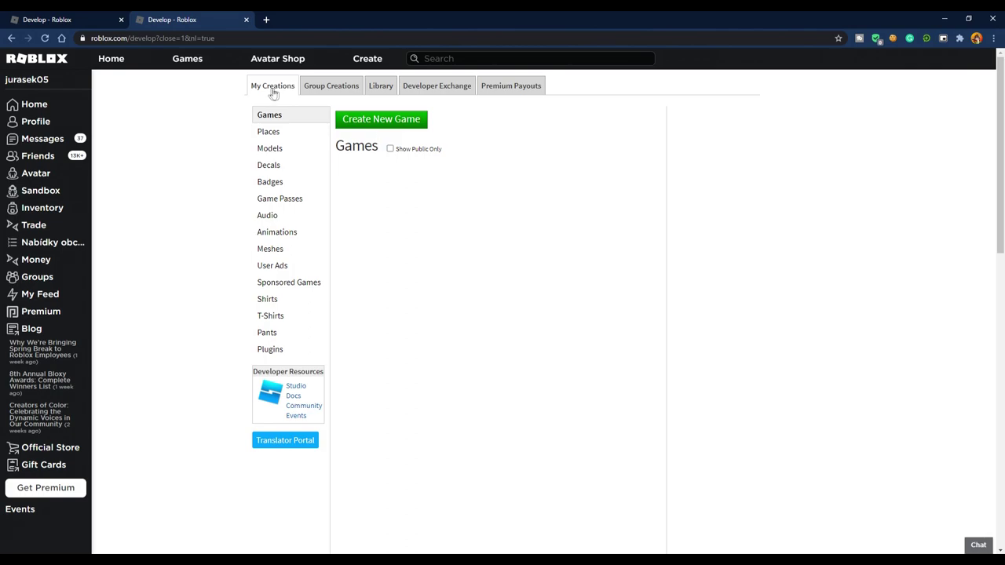
left_click(312, 87)
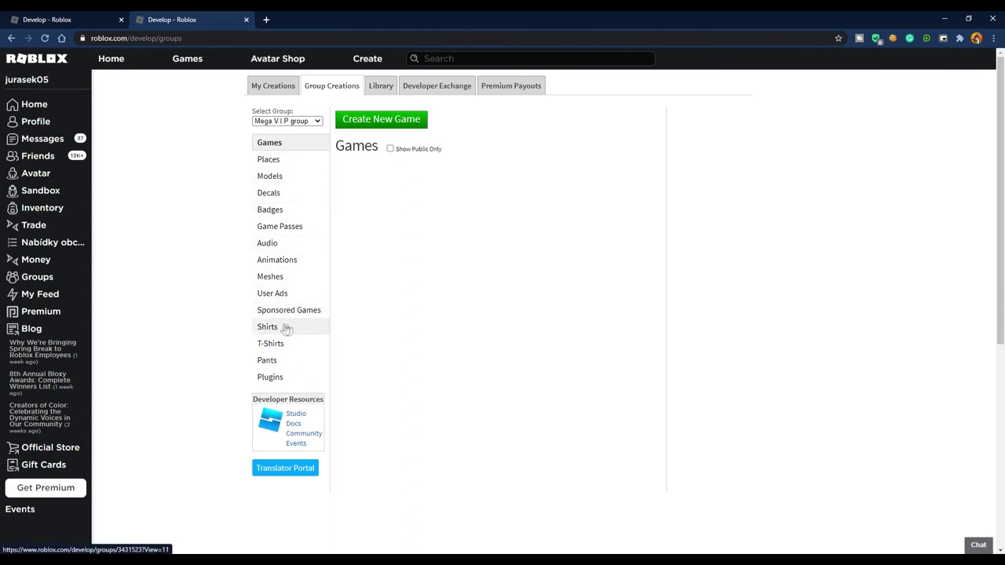
left_click(273, 86)
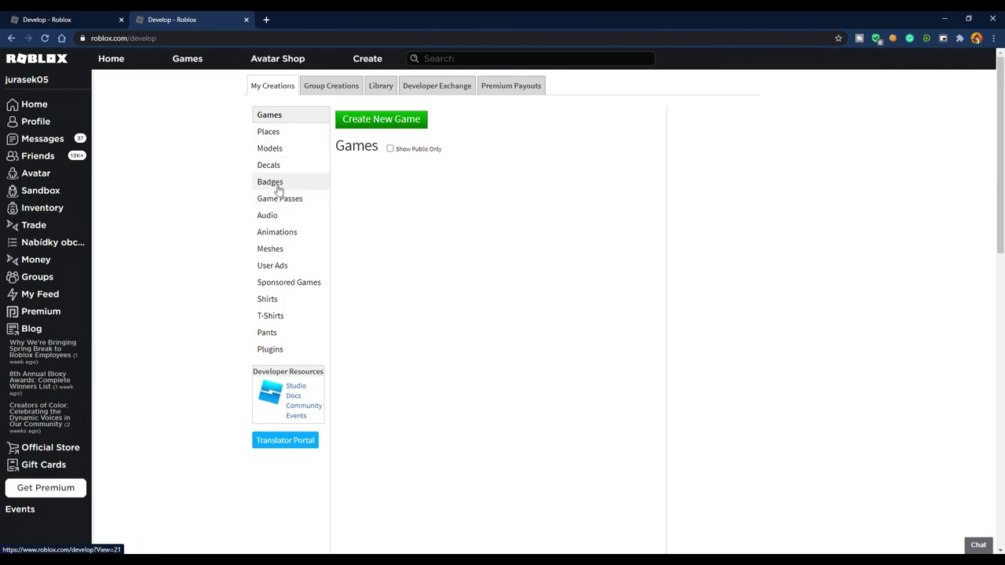
left_click(275, 303)
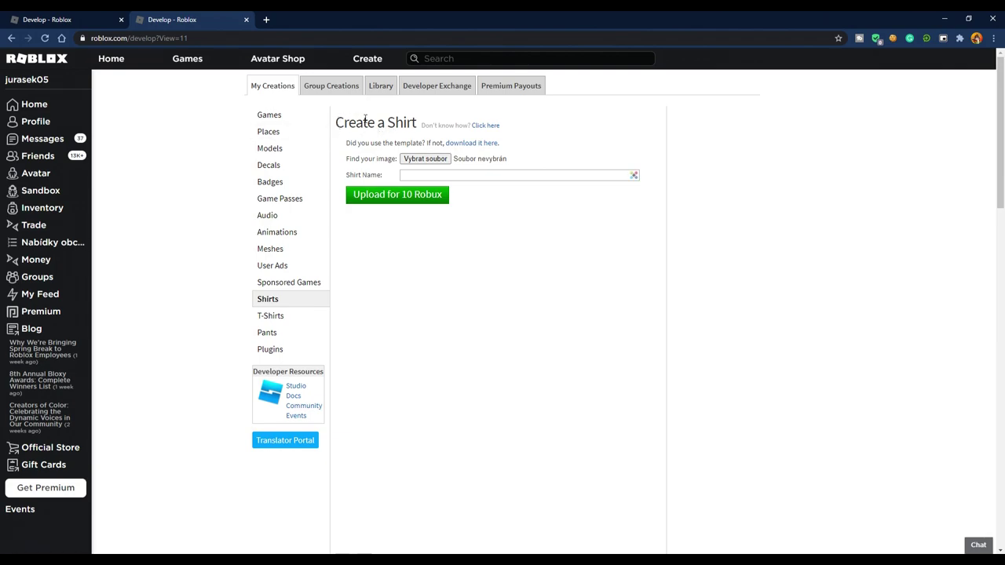
left_click_drag(361, 128, 367, 141)
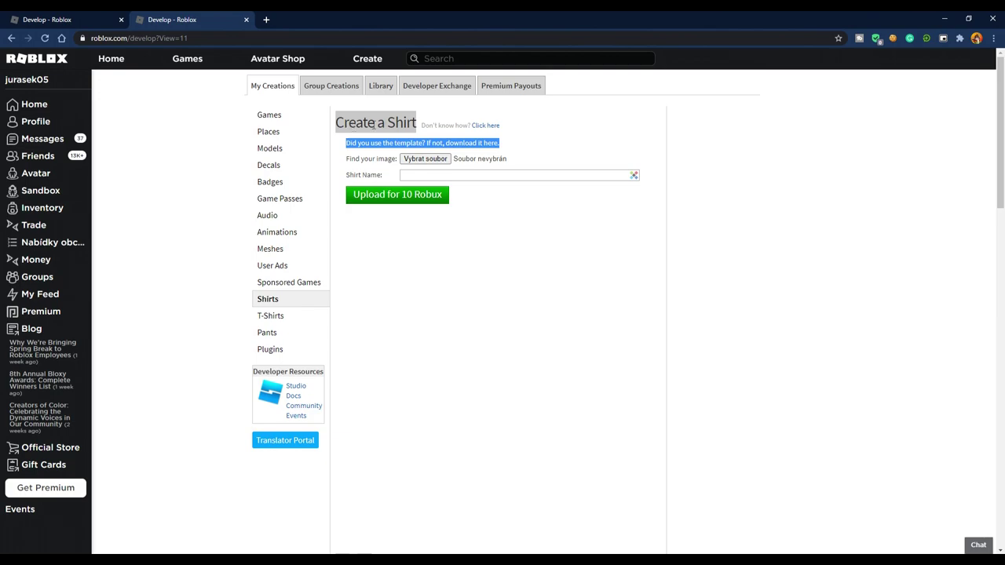
- Choose testmikinadovidea.png from the video folder as the shirt image and name the shirt Test mikina
left_click(419, 161)
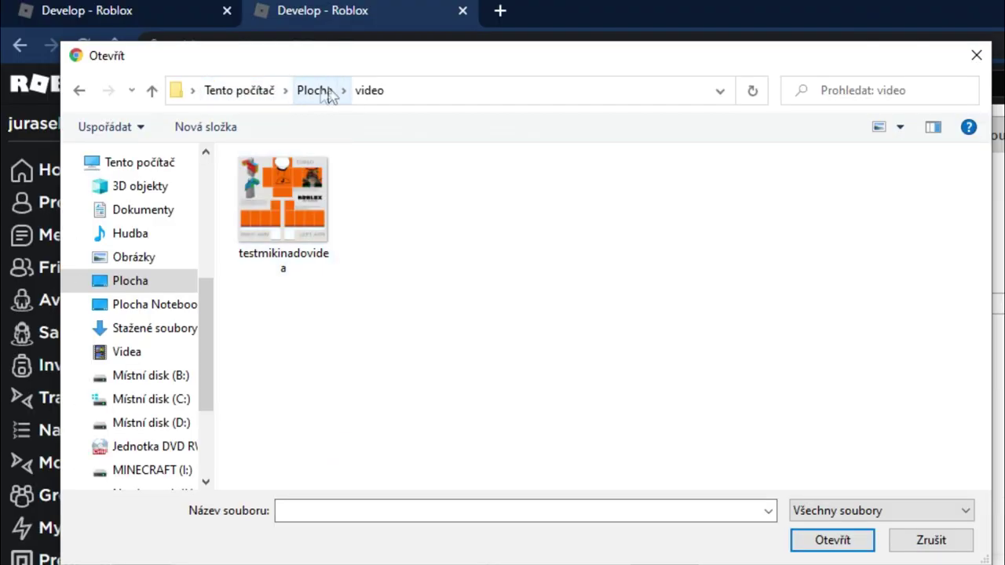
double_click(279, 211)
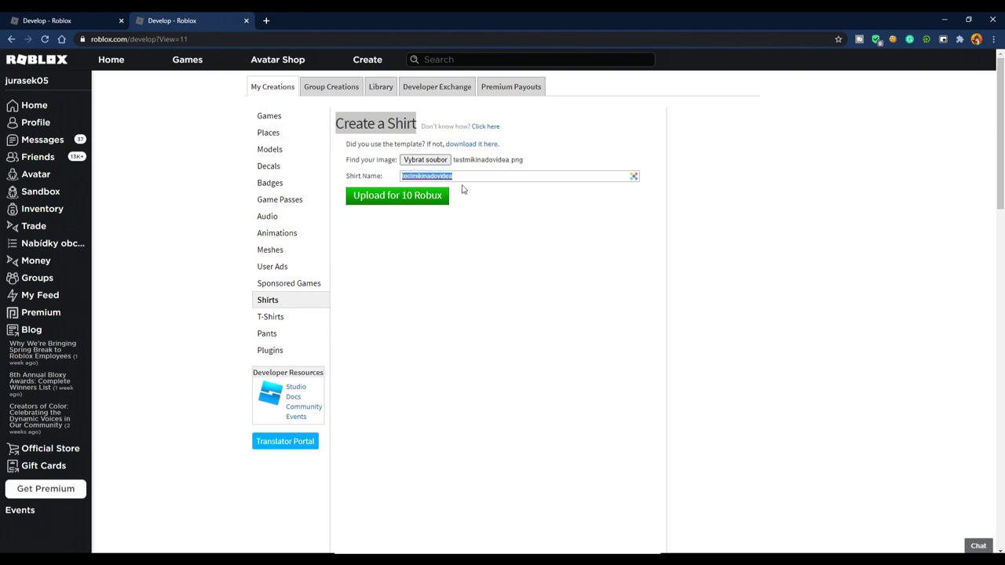
key("BackSpace")
type("Test")
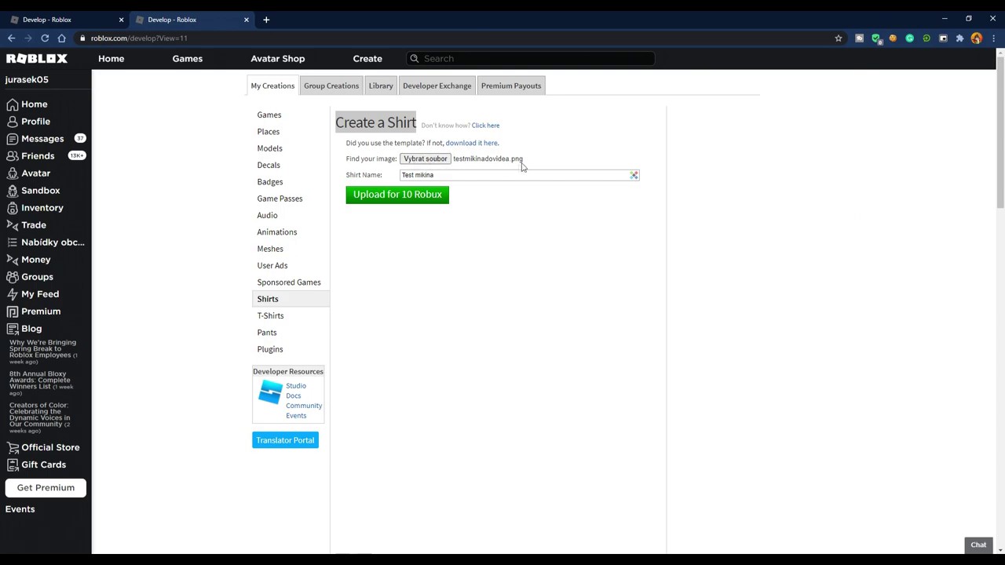
- Upload the shirt for 10 Robux and confirm the purchase
left_click(395, 202)
left_click(387, 202)
left_click(393, 201)
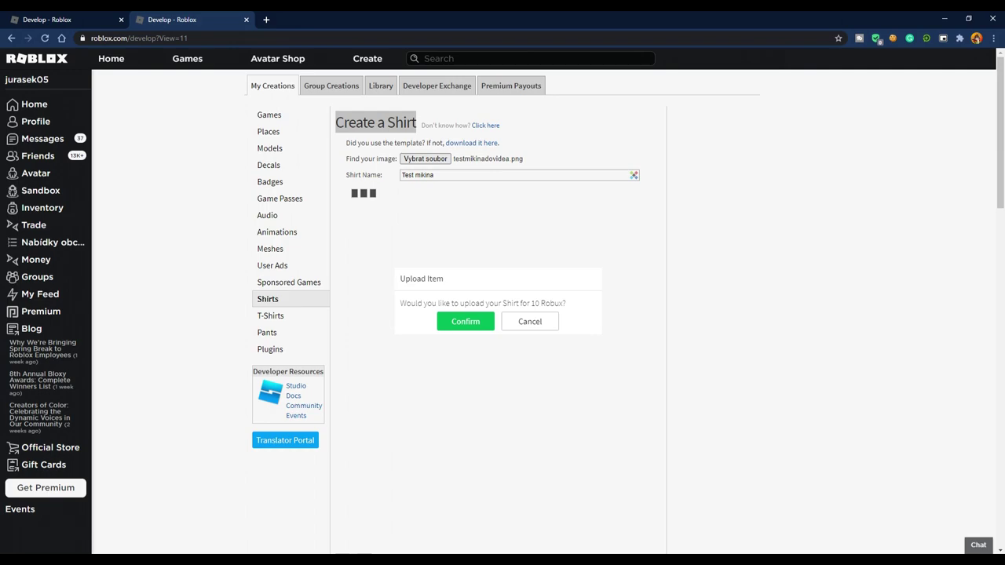
mouse_move(504, 304)
left_mouse_down()
mouse_move(521, 304)
mouse_move(503, 304)
left_mouse_up()
left_click(461, 323)
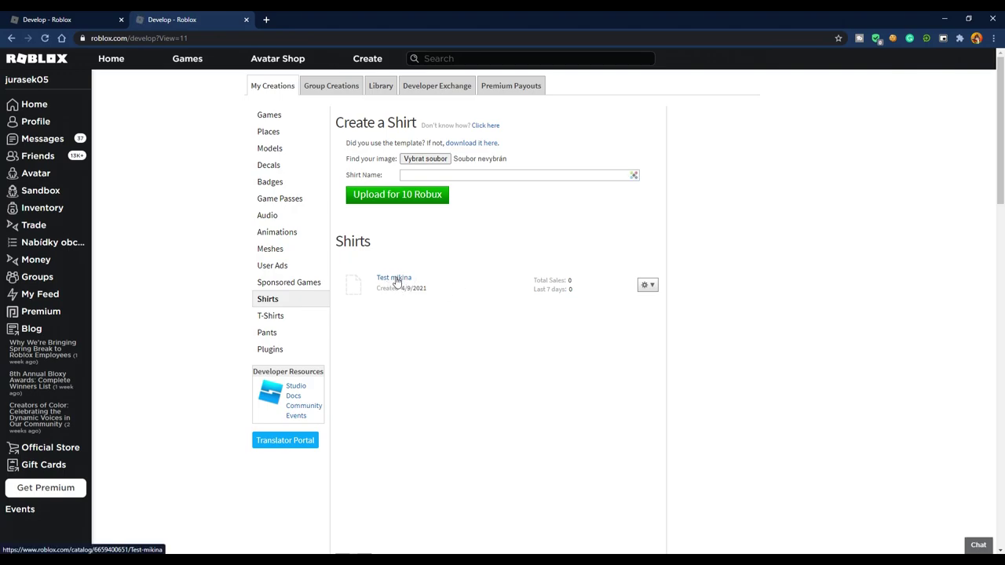
- Open the configuration page of the uploaded Test mikina shirt
left_click(647, 286)
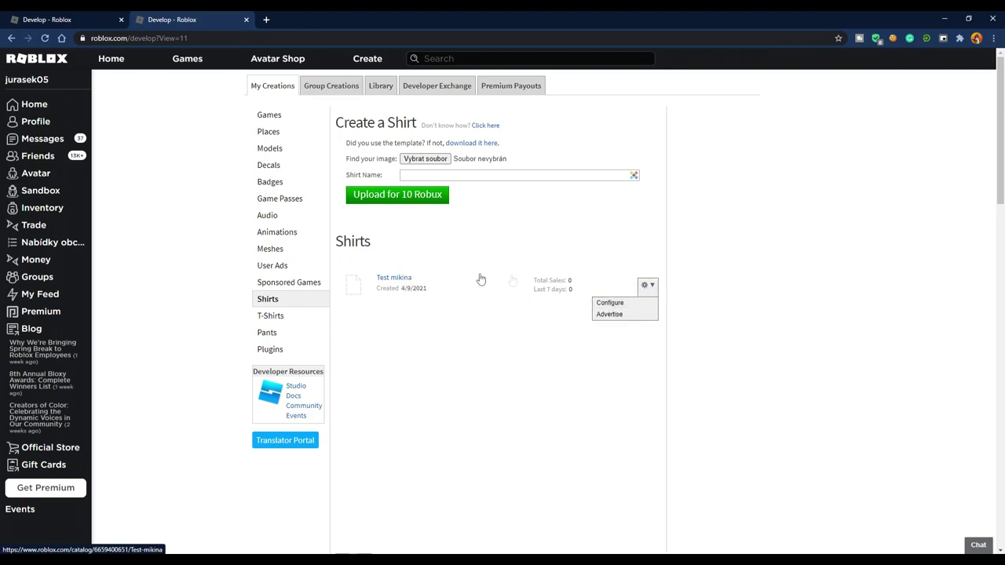
left_click(549, 259)
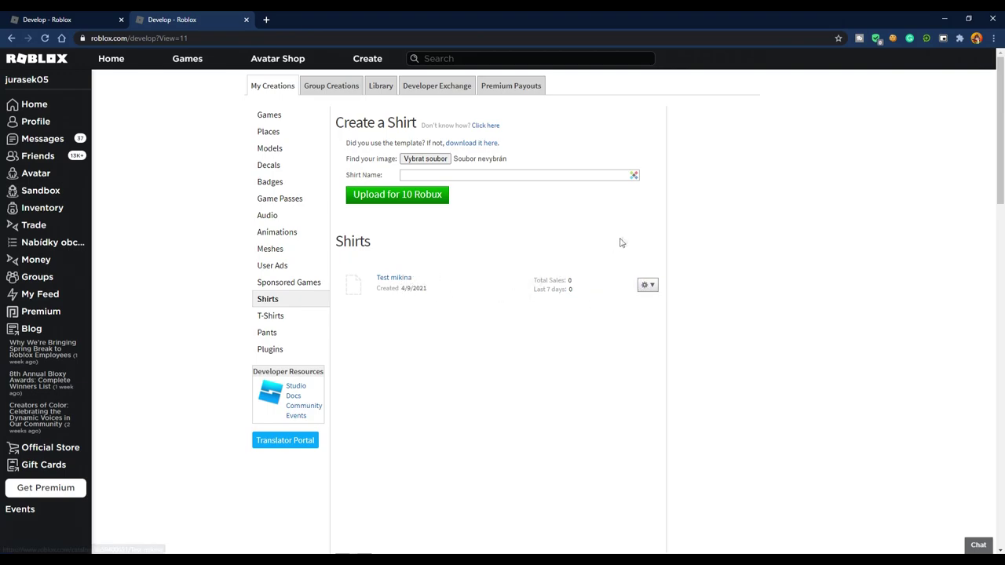
left_click(648, 287)
left_click(610, 299)
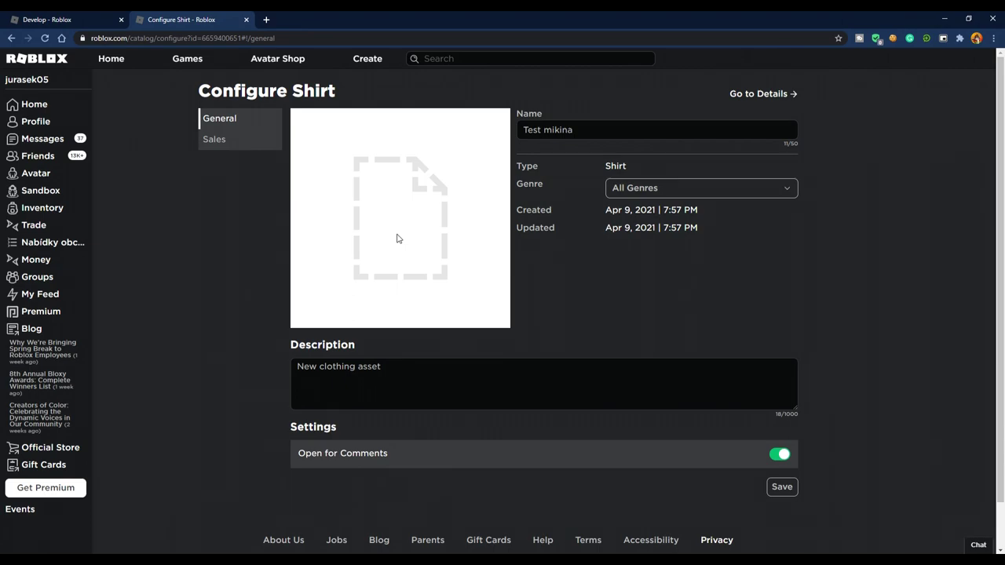
left_click(526, 129)
triple_click(525, 129)
left_click(525, 130)
triple_click(525, 130)
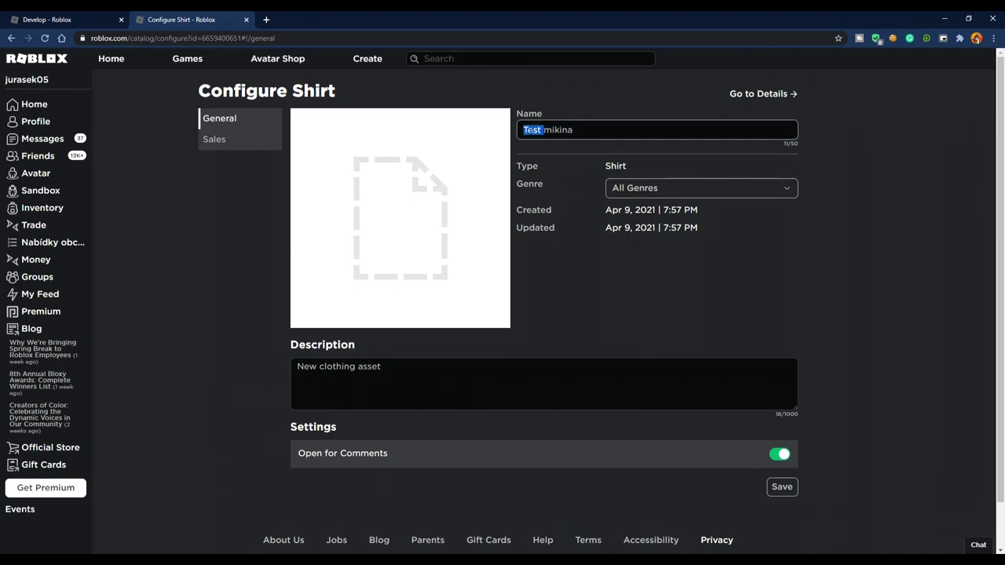
left_click(537, 130)
triple_click(532, 131)
- Replace the shirt's description with "Testovací mikina do videa"
triple_click(417, 369)
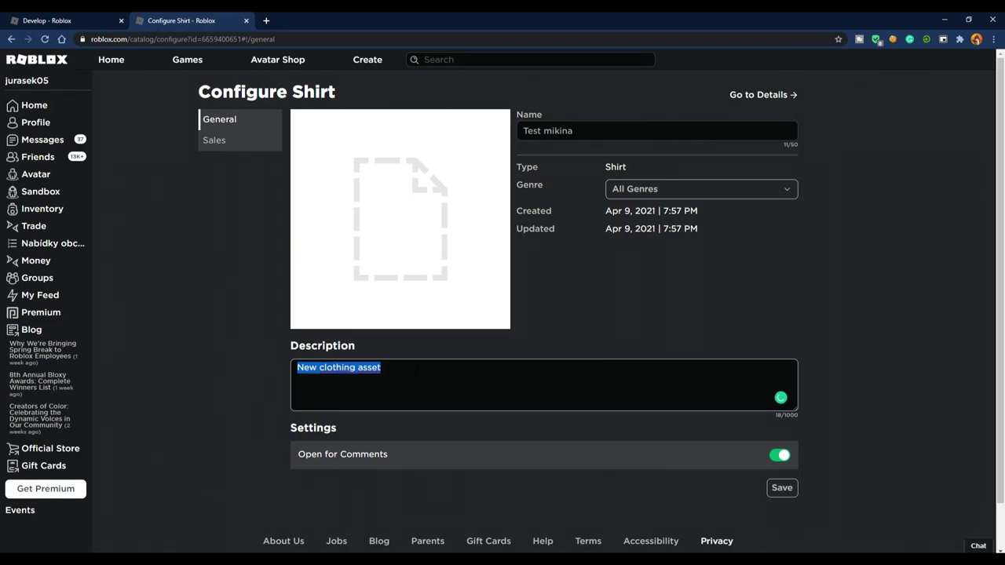
key("BackSpace")
type("Tes")
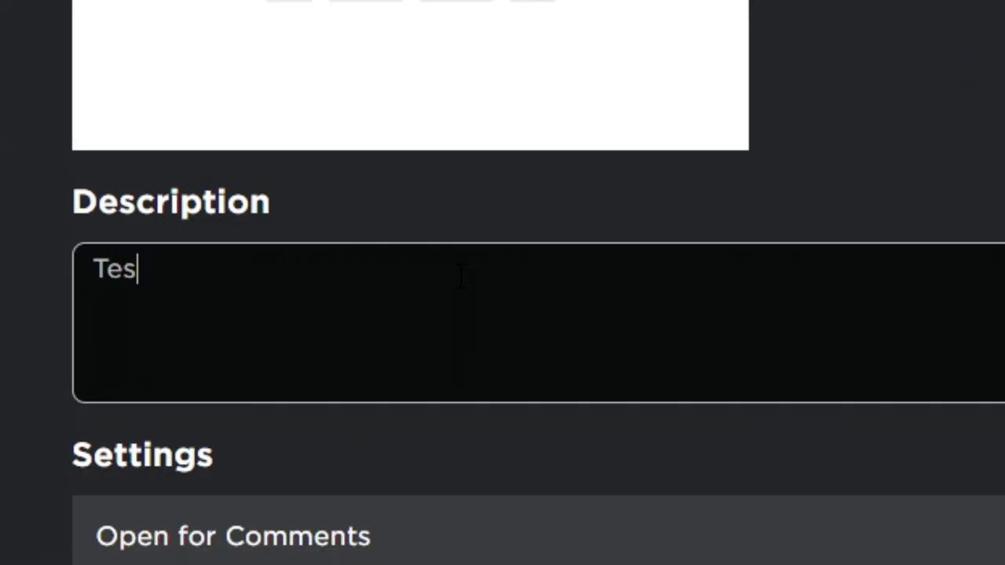
type("tovací mi")
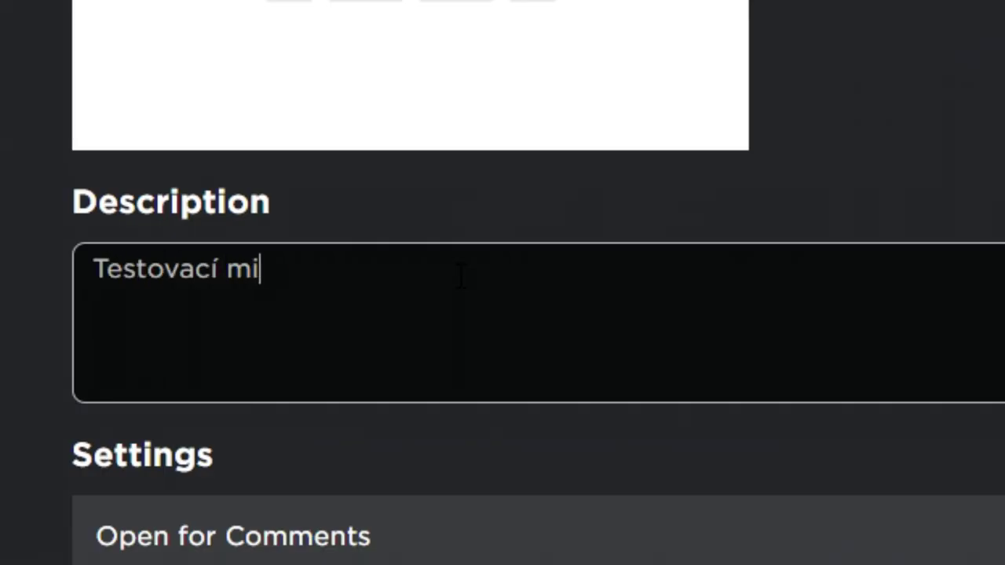
type("kona do videa")
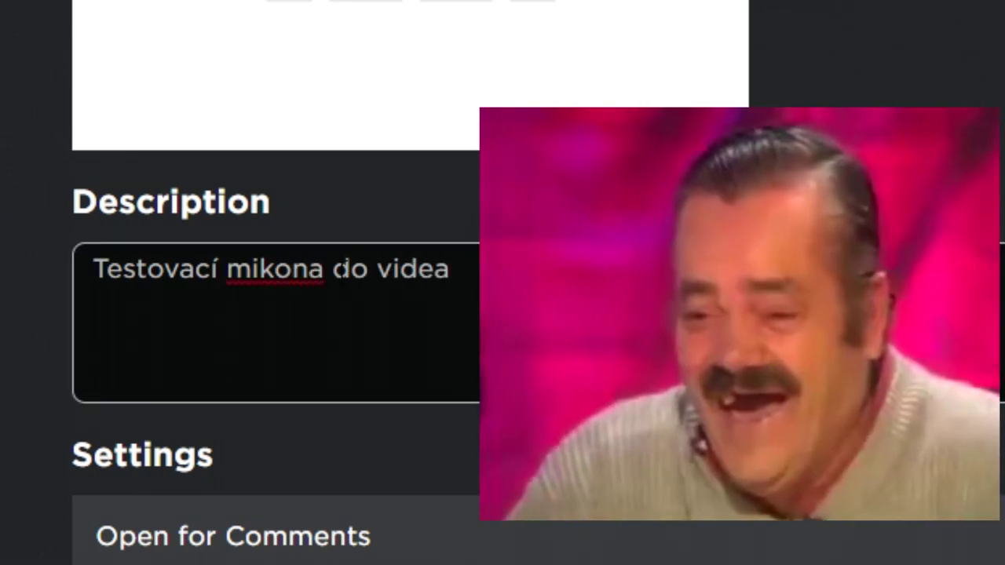
left_click(300, 269)
key("BackSpace")
type("y")
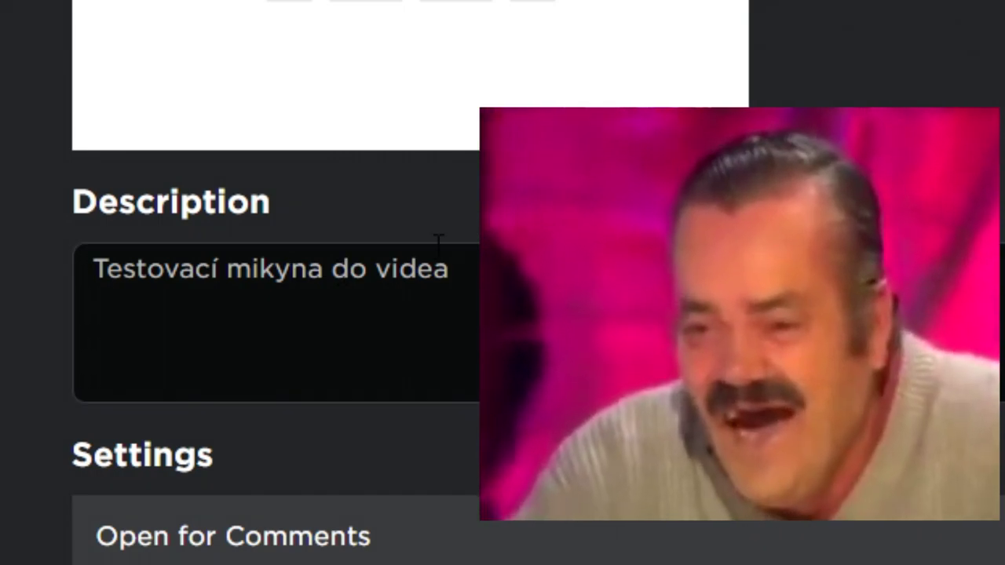
left_click(451, 266)
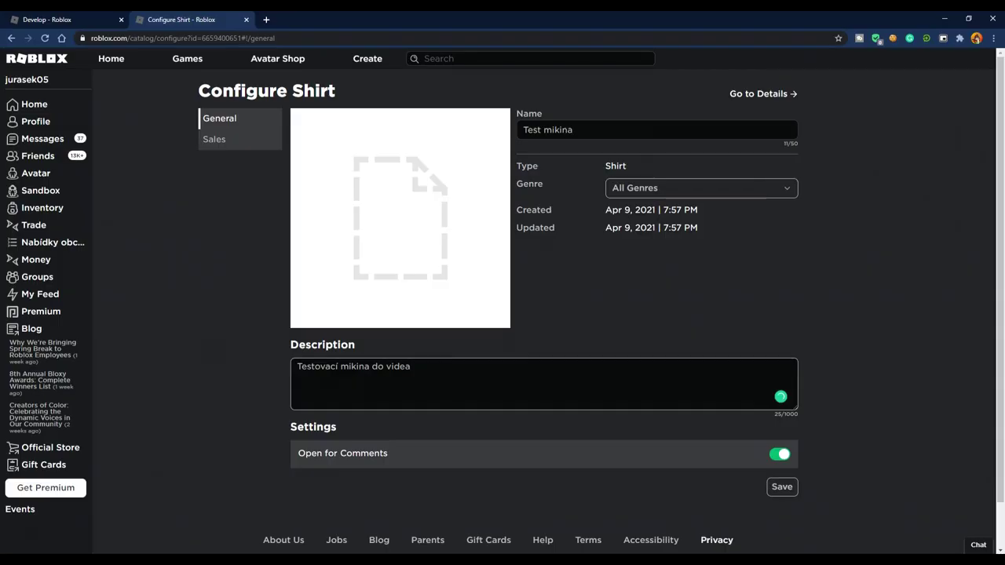
- Switch the shirt's Open for Comments setting off and back on
scroll(777, 405, "down", 1)
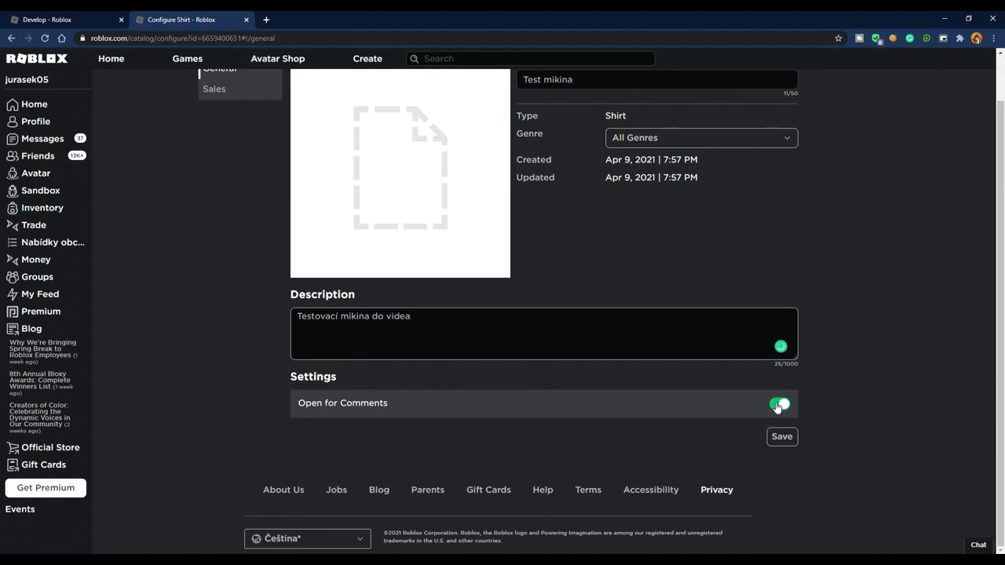
scroll(651, 460, "up", 1)
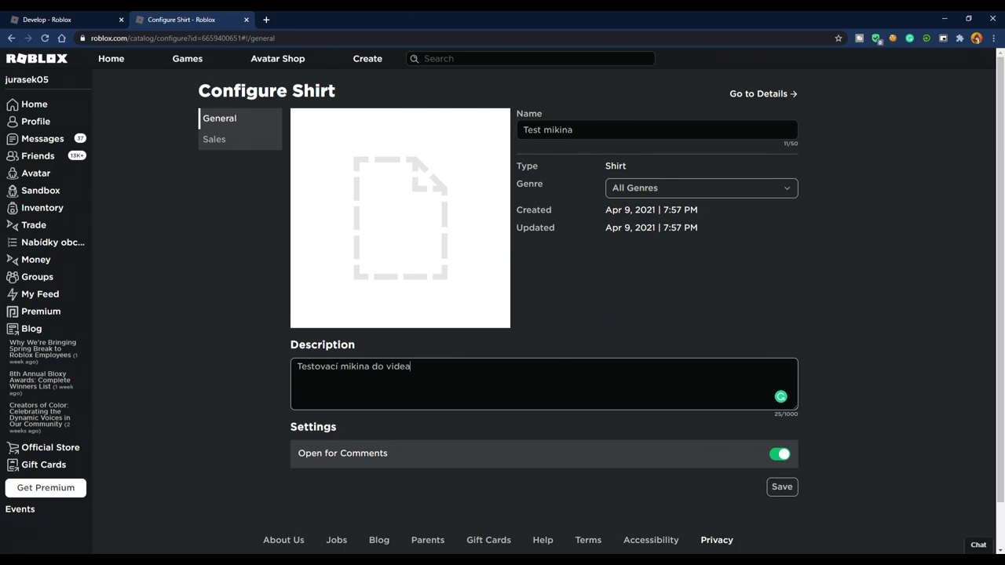
left_click(777, 453)
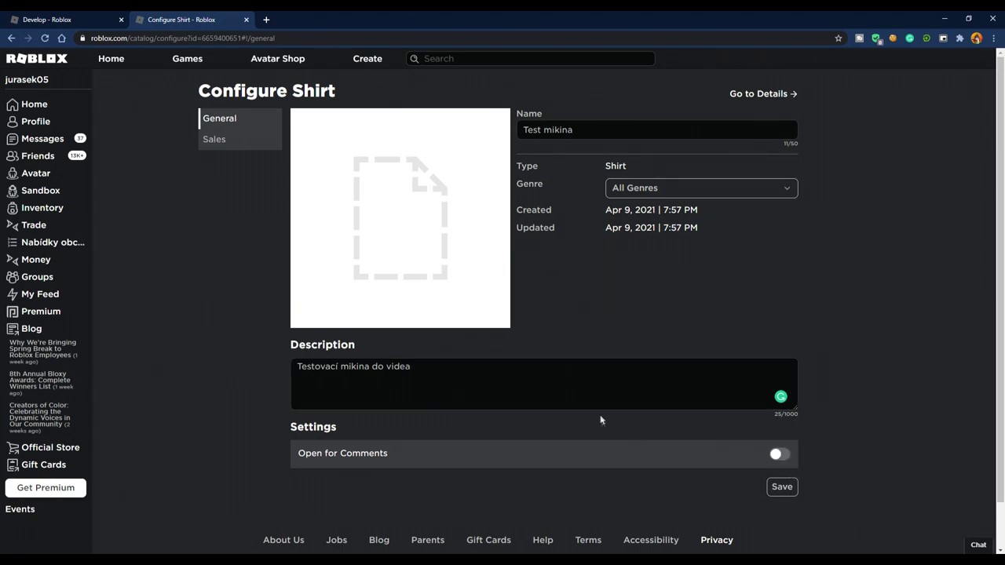
left_click(778, 453)
- Save the general changes while moving to the shirt's sales settings, and enable Item for Sale
left_click(227, 143)
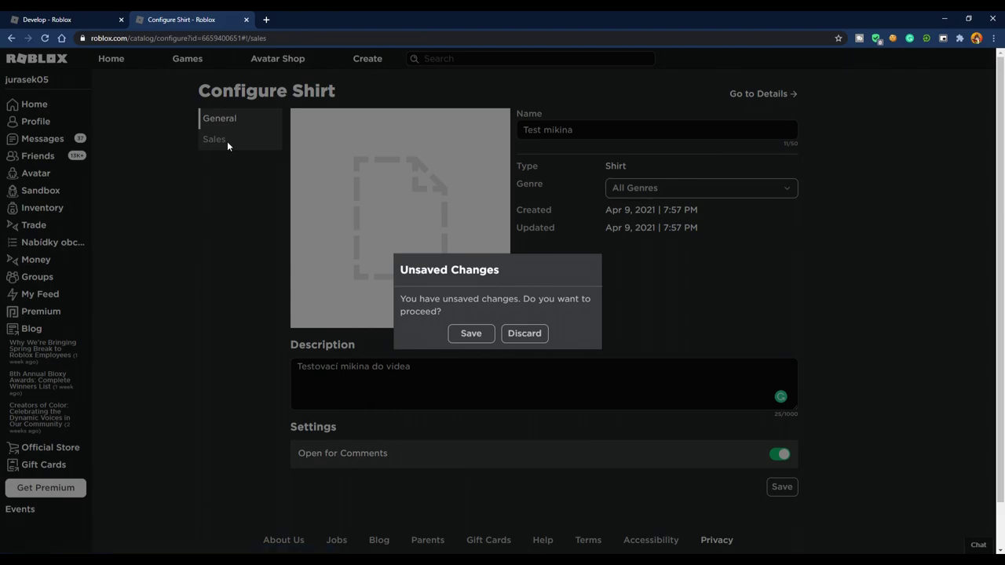
left_click(471, 334)
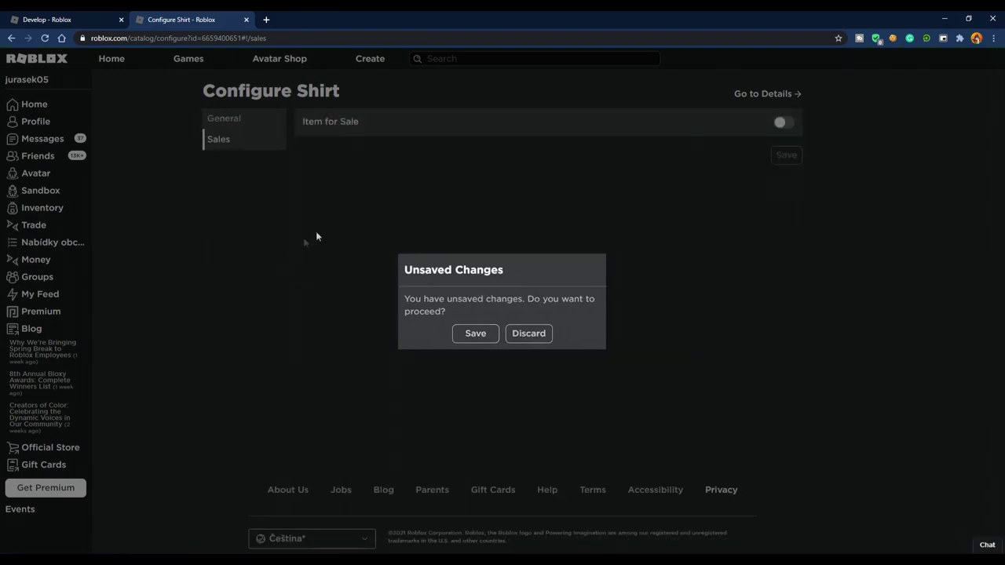
left_click(457, 196)
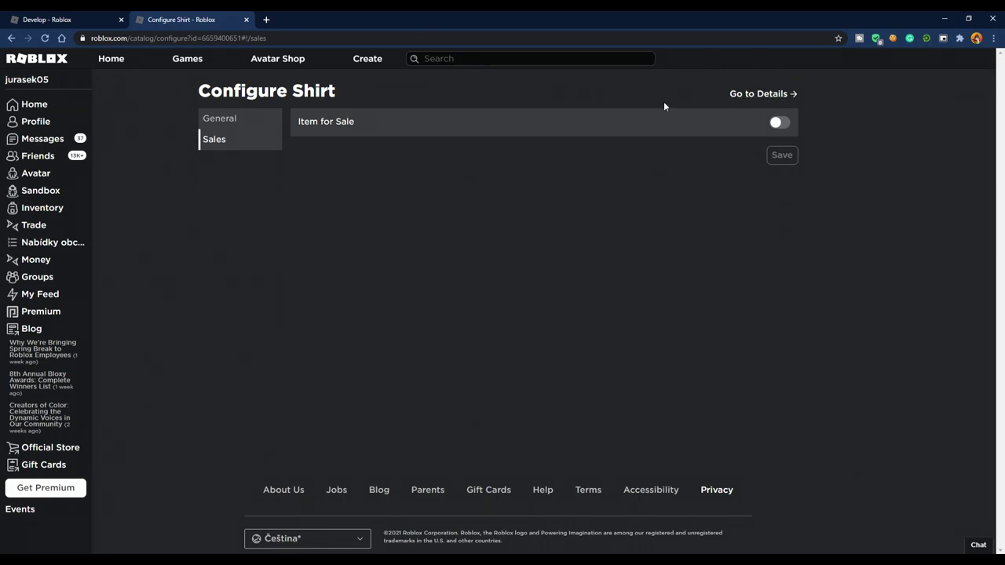
left_click(781, 123)
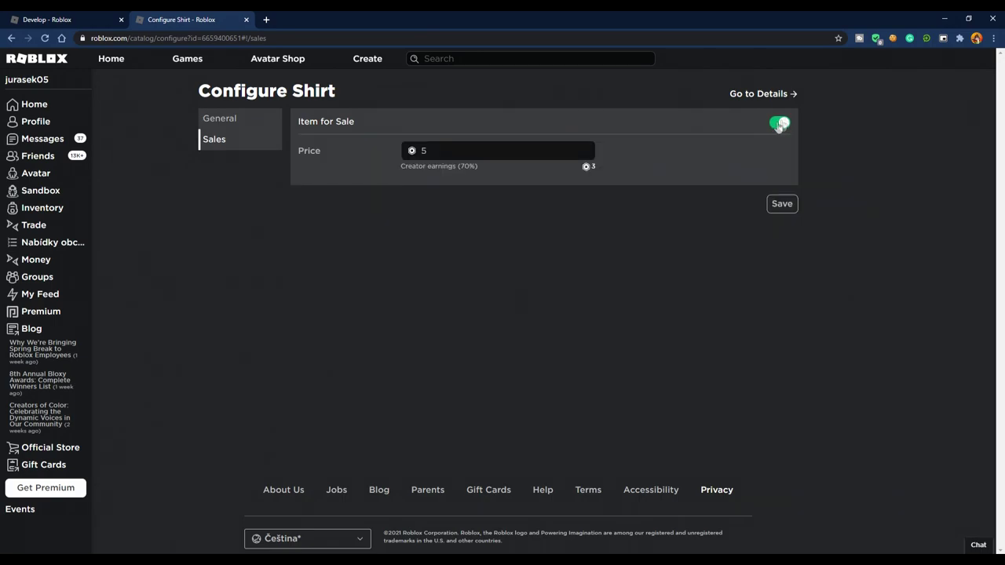
- Try a price of 0 Robux for the shirt, read the price restriction, and undo the entry
left_click_drag(440, 150, 373, 155)
type("0")
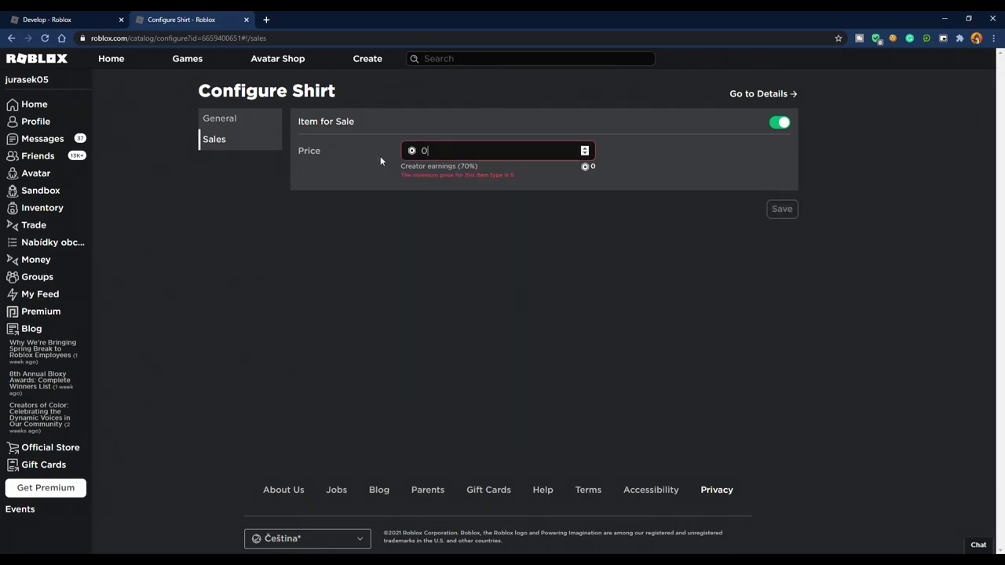
left_click_drag(402, 174, 517, 176)
left_click_drag(439, 150, 385, 154)
key("ctrl+z")
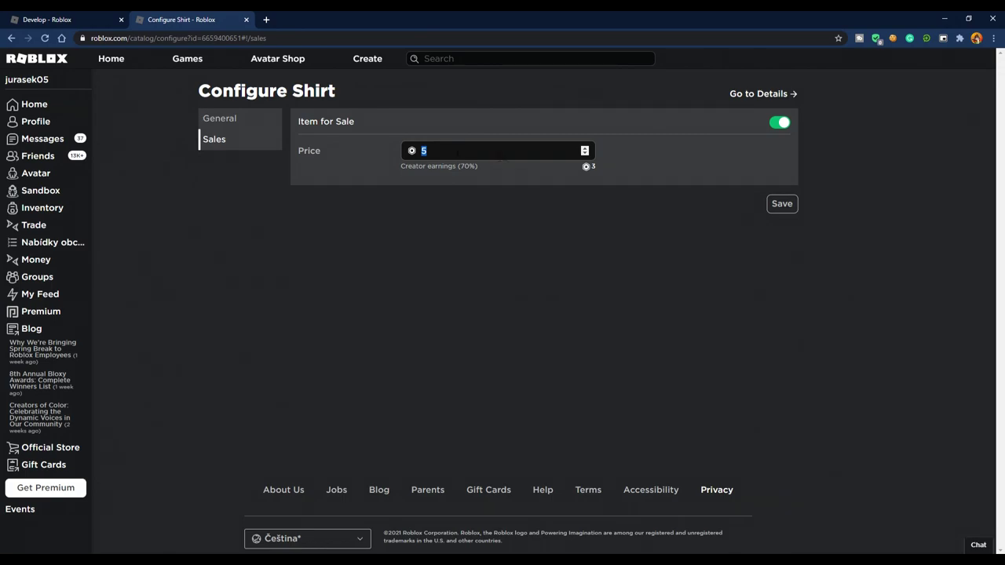
- Set the shirt's price to 12 Robux and check the creator earnings
type("12")
left_click_drag(408, 166, 479, 170)
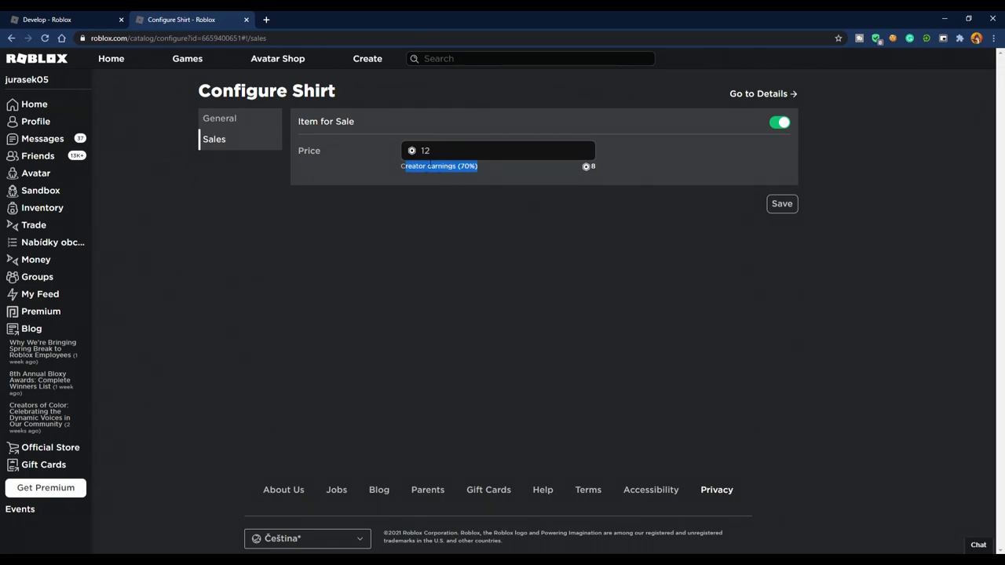
double_click(439, 165)
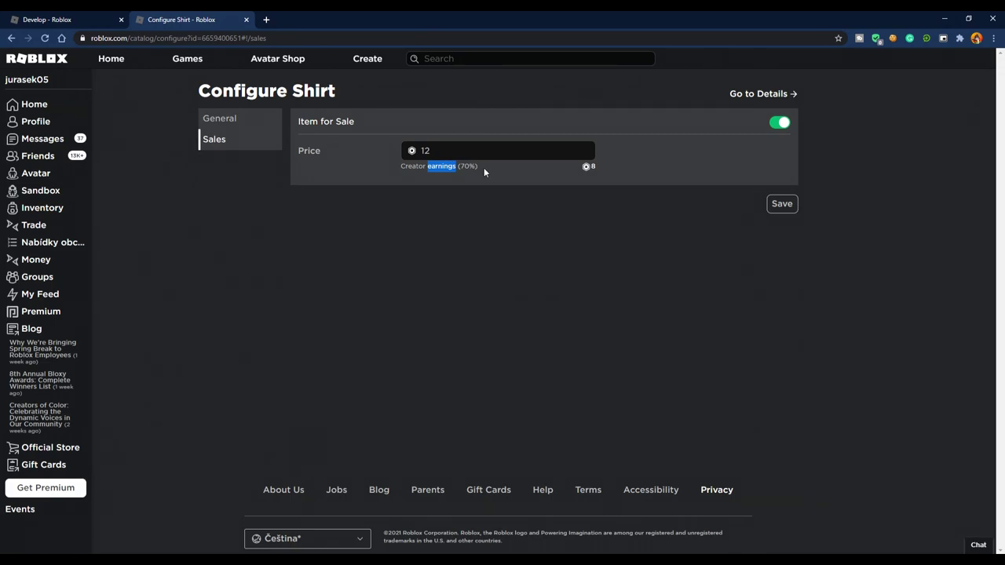
left_click_drag(401, 166, 476, 168)
left_click(590, 171)
double_click(593, 166)
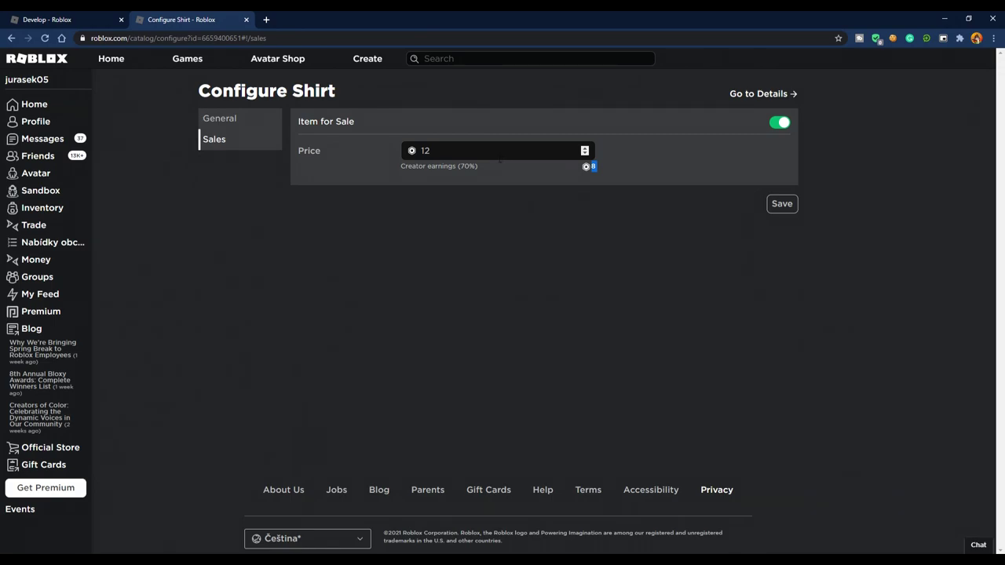
- Compare the creator earnings by switching the price between 11 and 12 Robux, ending on 12
left_click(430, 151)
key("BackSpace")
type("1")
key("BackSpace")
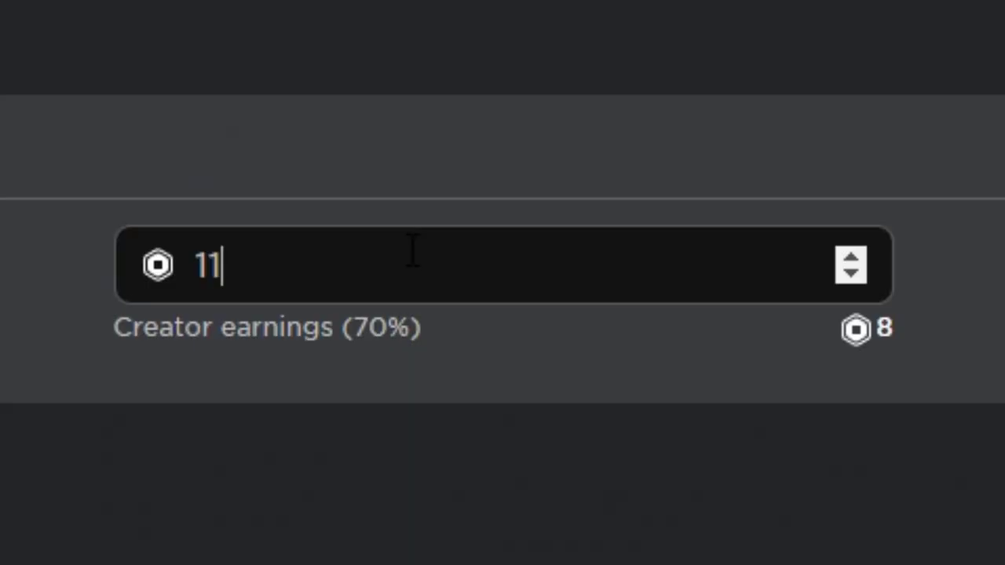
type("2")
key("BackSpace")
type("2")
key("BackSpace")
type("1")
key("BackSpace")
type("2")
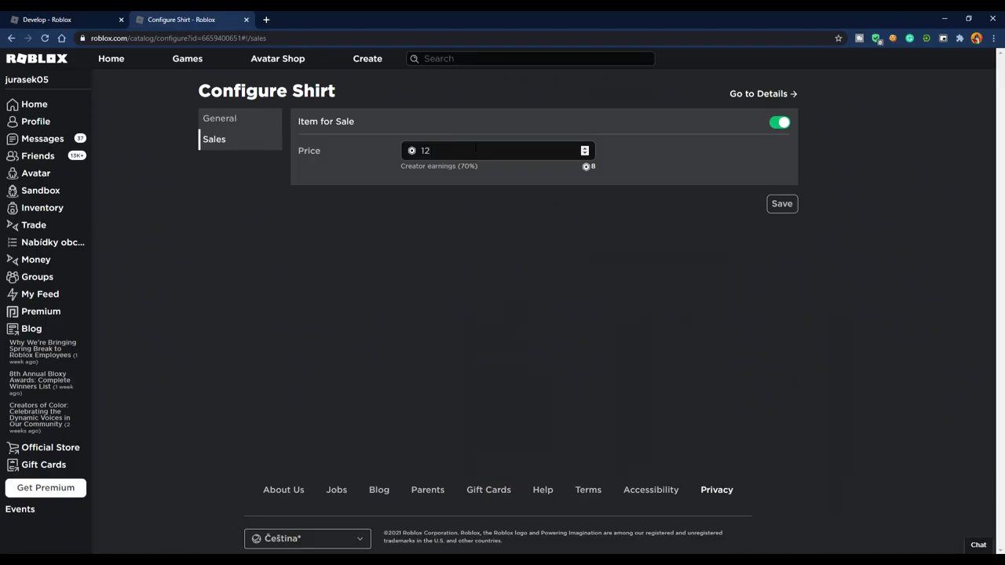
- Compare the creator earnings at prices of 11 and 13 Robux, ending with the shirt's price set to 11 Robux
key("BackSpace")
type("1")
key("BackSpace")
type("3")
key("BackSpace")
type("1")
left_click(519, 226)
- Save the shirt's sales settings, recheck the general and sales settings, and go to the item's details page
left_click(414, 151)
left_click(572, 168)
left_click(779, 209)
left_click(230, 121)
left_click(228, 138)
left_click(737, 95)
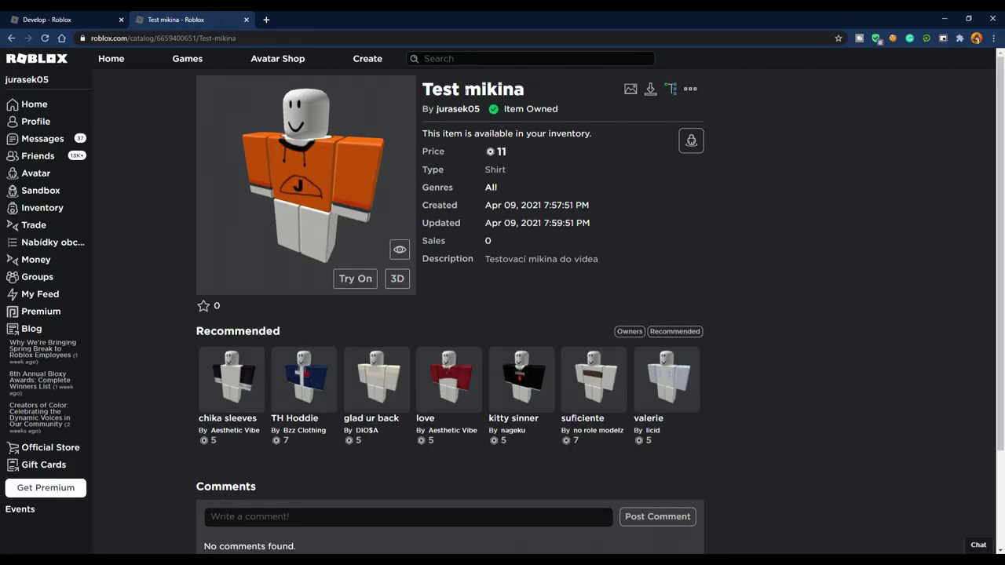
- Review the shirt's name, price, creation and update dates, and description on its details page
triple_click(445, 89)
triple_click(445, 89)
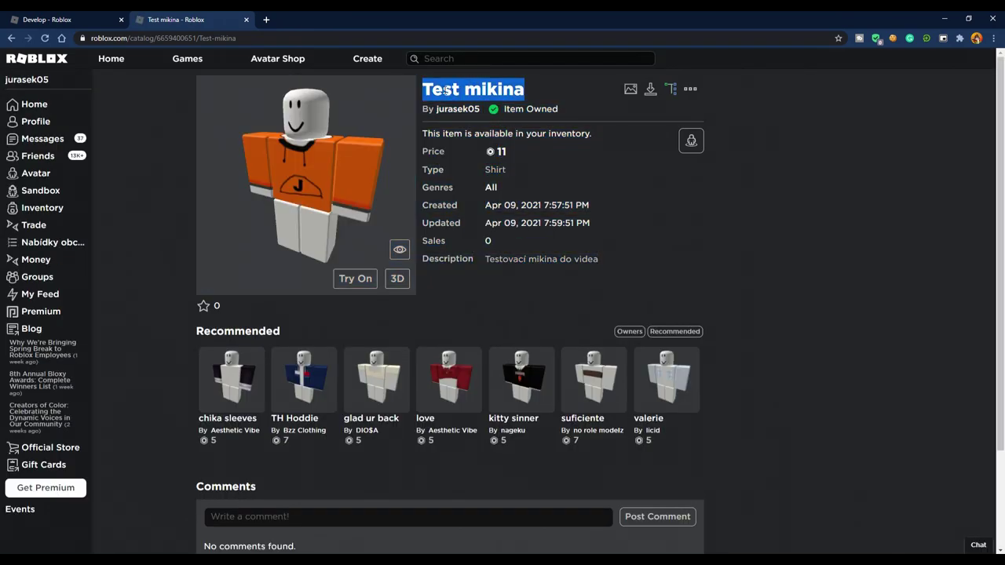
left_click(445, 89)
double_click(445, 88)
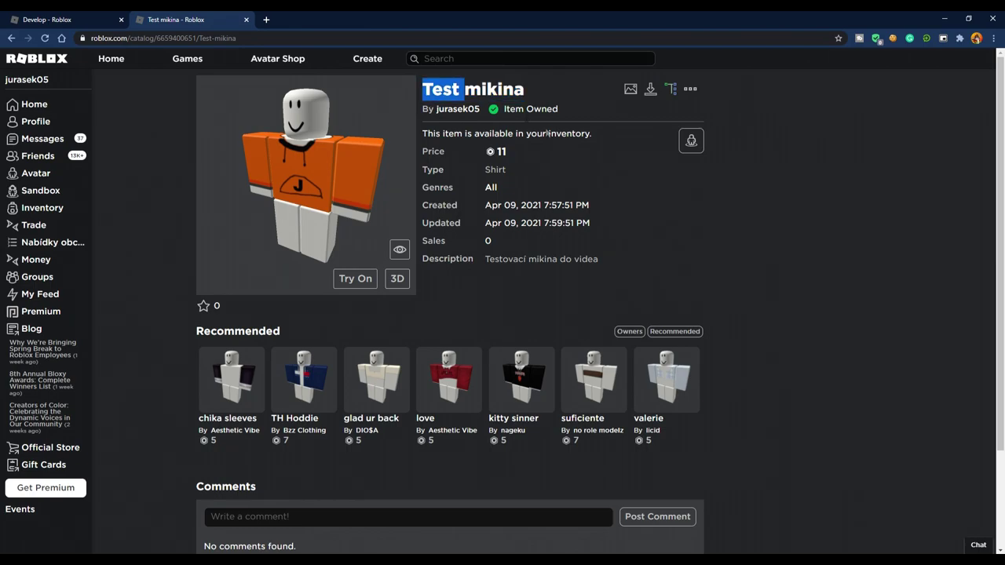
left_click(426, 86)
left_click_drag(421, 89, 534, 89)
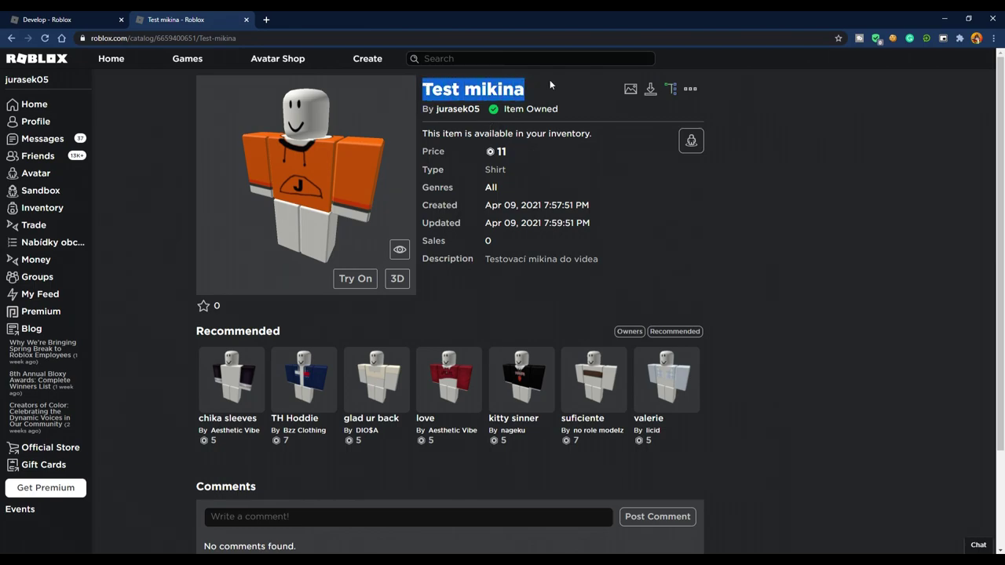
left_click(491, 154)
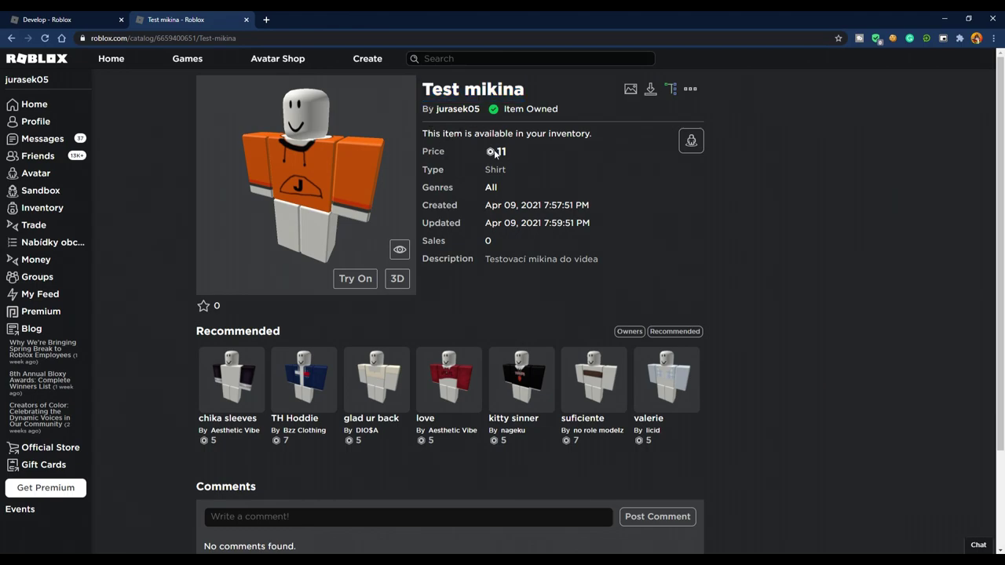
left_click_drag(492, 205, 590, 205)
triple_click(531, 223)
triple_click(486, 260)
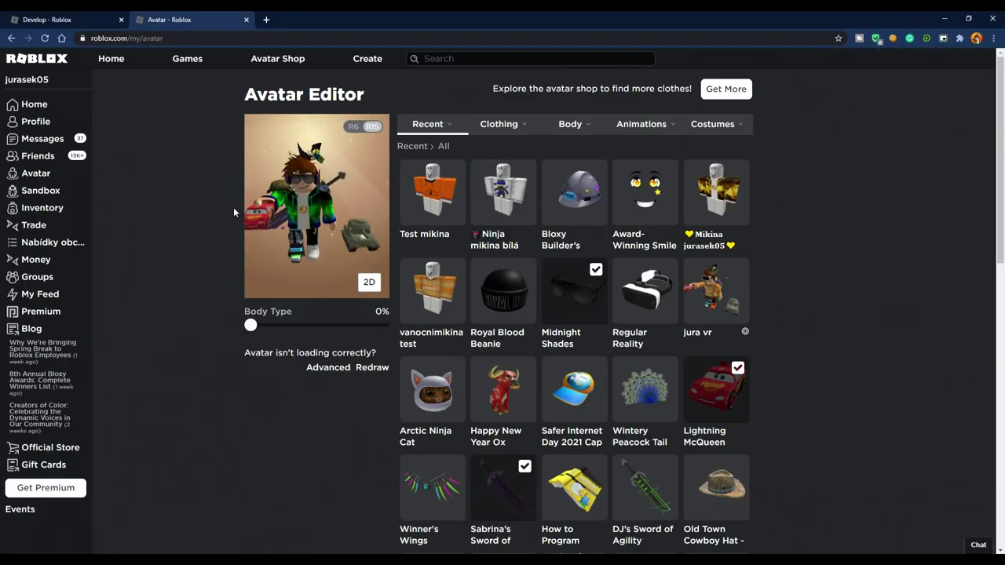
- Put the Test mikina shirt on the avatar in the Avatar Editor and inspect it in the rotatable preview
left_click(424, 202)
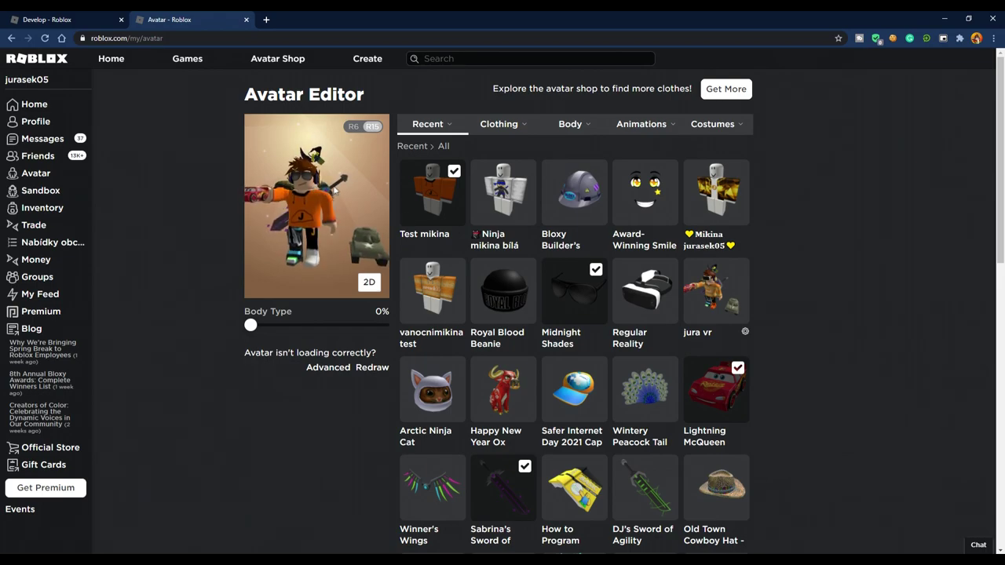
mouse_move(326, 186)
left_mouse_down()
mouse_move(290, 180)
mouse_move(323, 195)
mouse_move(309, 202)
mouse_move(300, 187)
mouse_move(264, 182)
mouse_move(327, 185)
mouse_move(314, 193)
left_mouse_up()
left_click(369, 282)
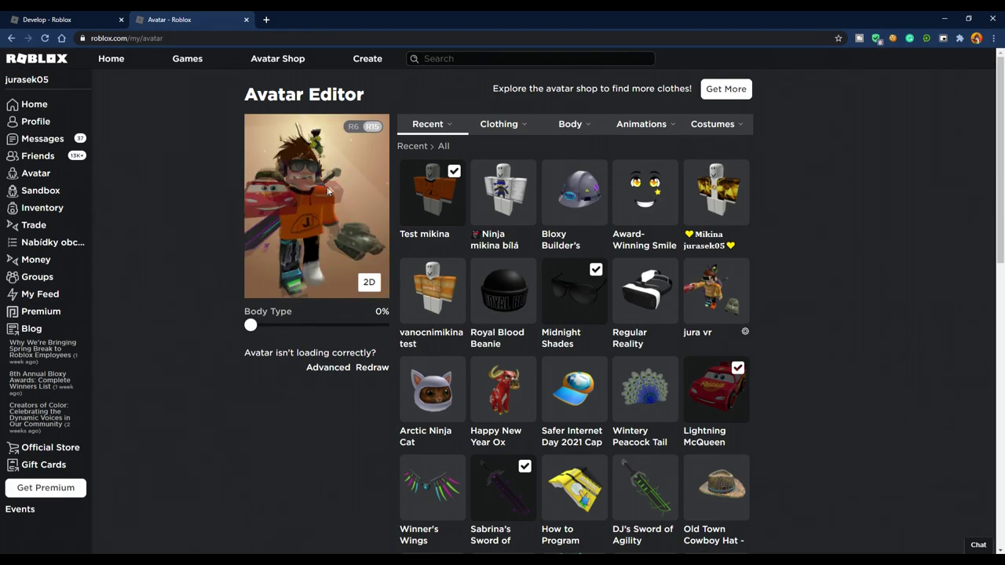